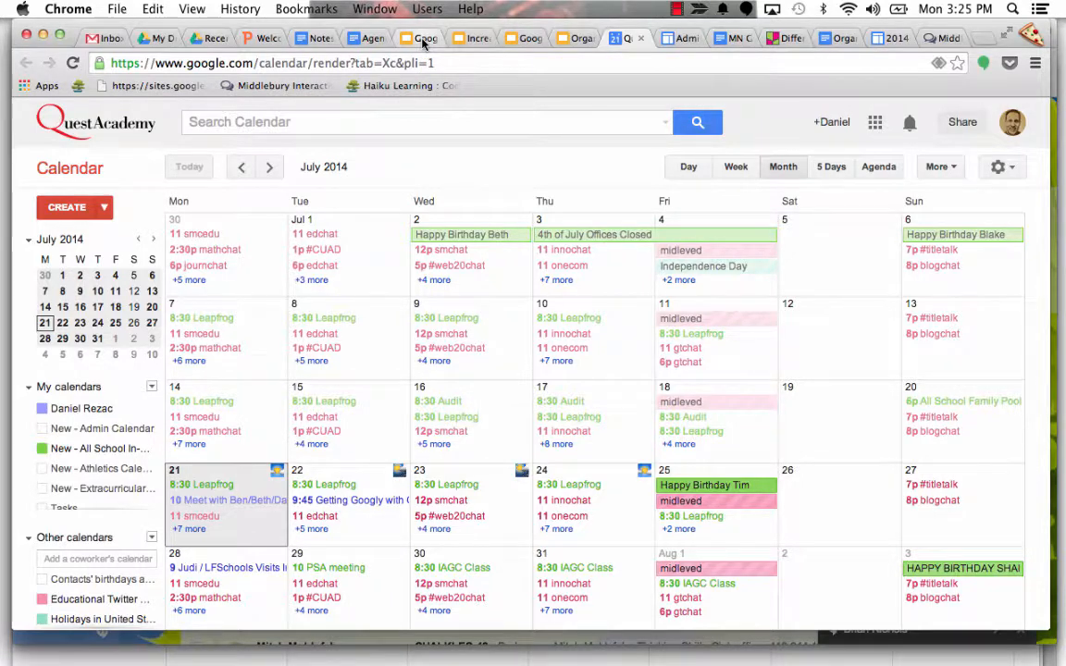
Step: View the slide on calendar skills in the Google for Admins and Office Professionals presentation, and return to the calendar
left_click(422, 39)
left_click(532, 345)
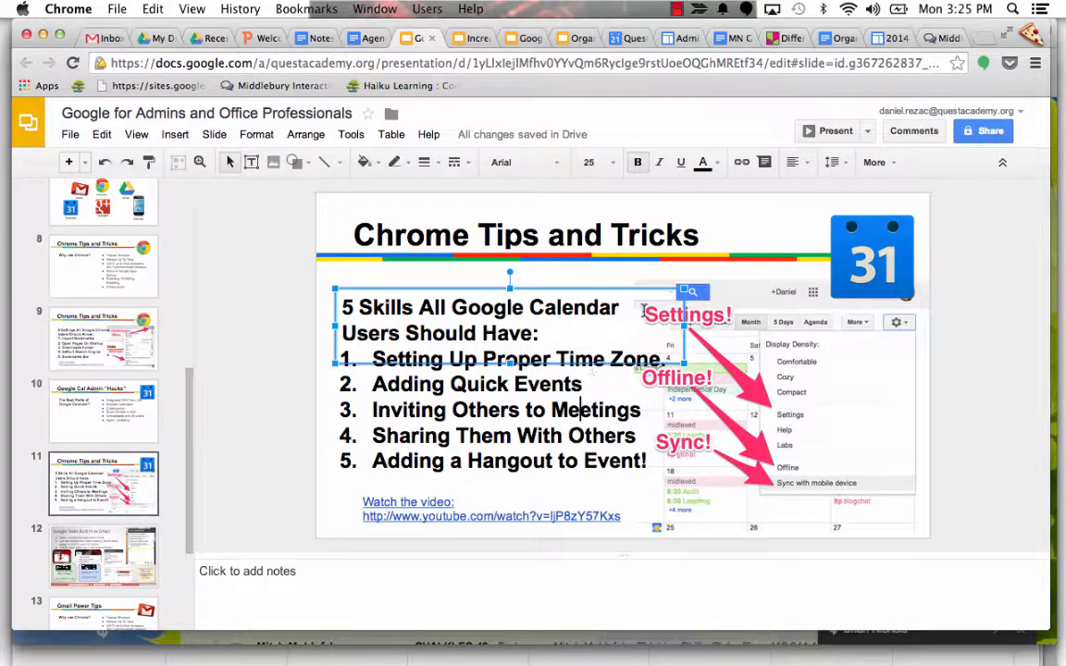
left_click(629, 39)
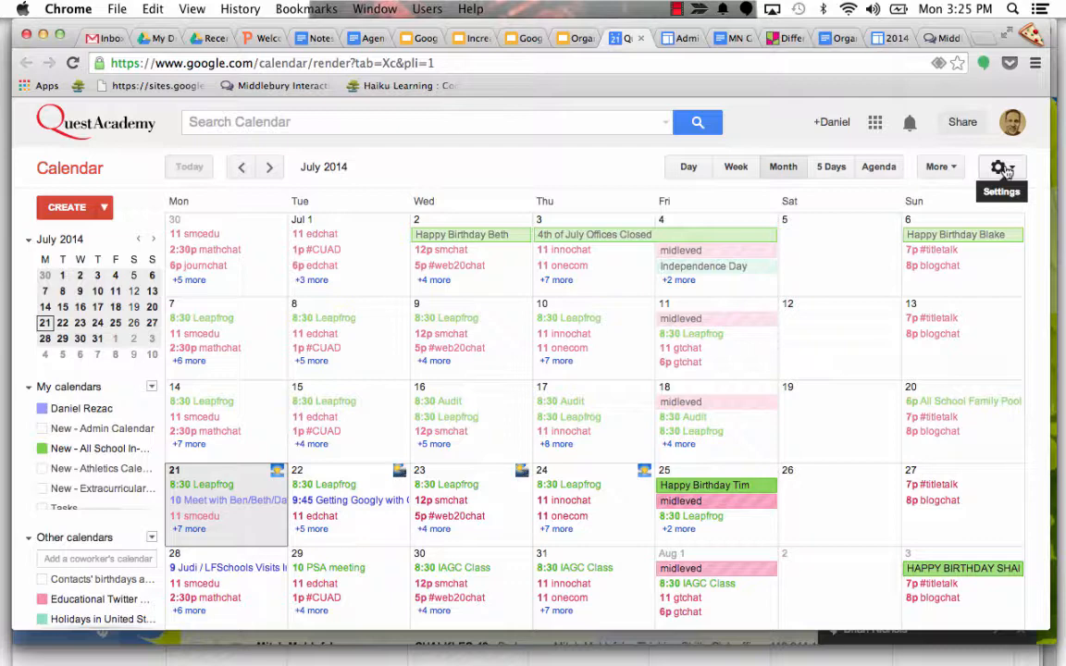
Step: Open the general calendar settings and choose (GMT-06:00) Central Time as the current time zone
left_click(1004, 171)
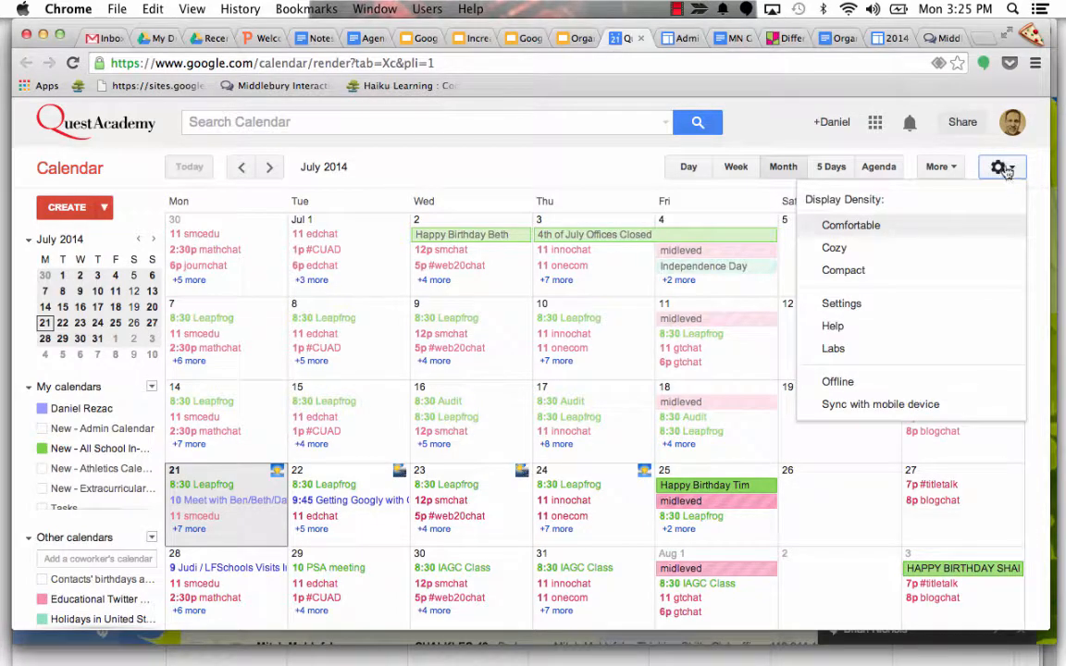
left_click(885, 305)
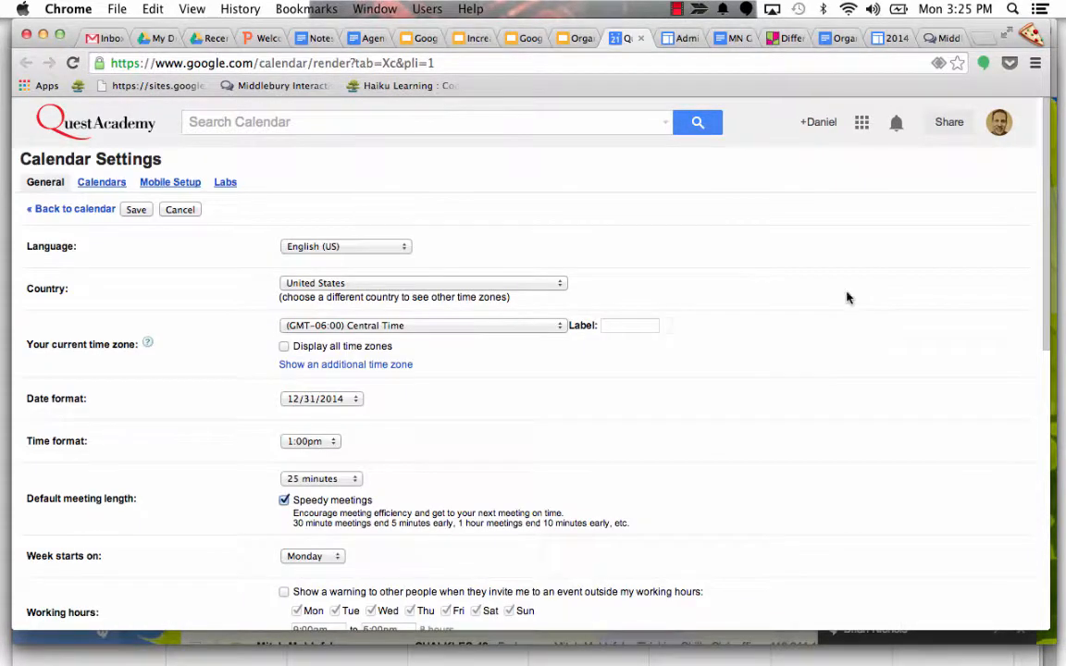
scroll(809, 293, "down", 1)
scroll(809, 292, "down", 2)
scroll(808, 293, "up", 1)
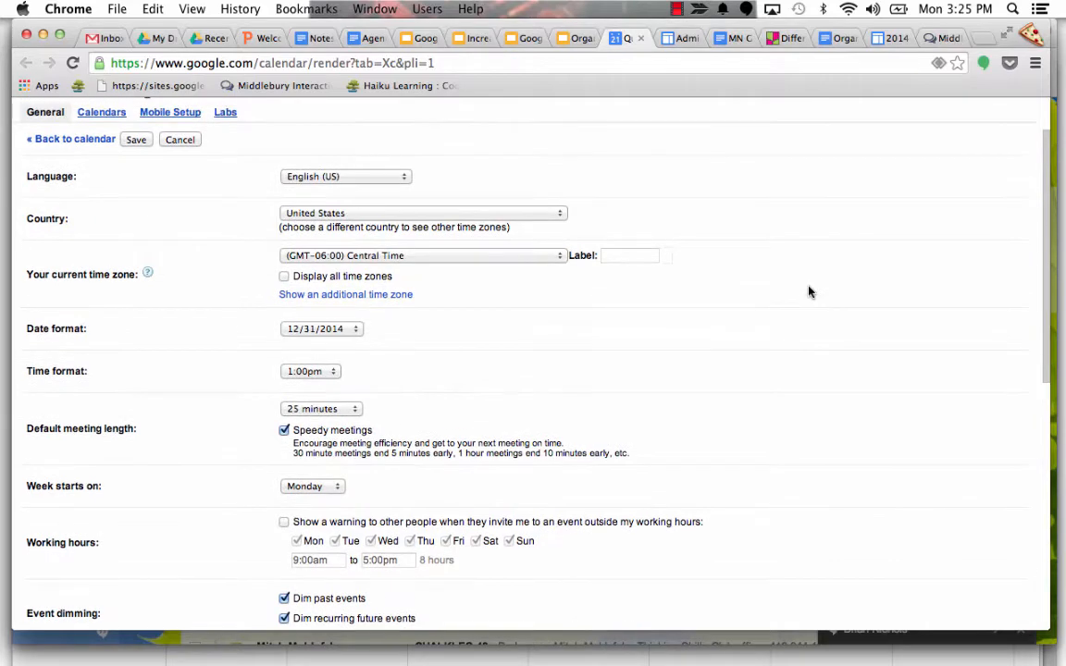
scroll(742, 238, "down", 2)
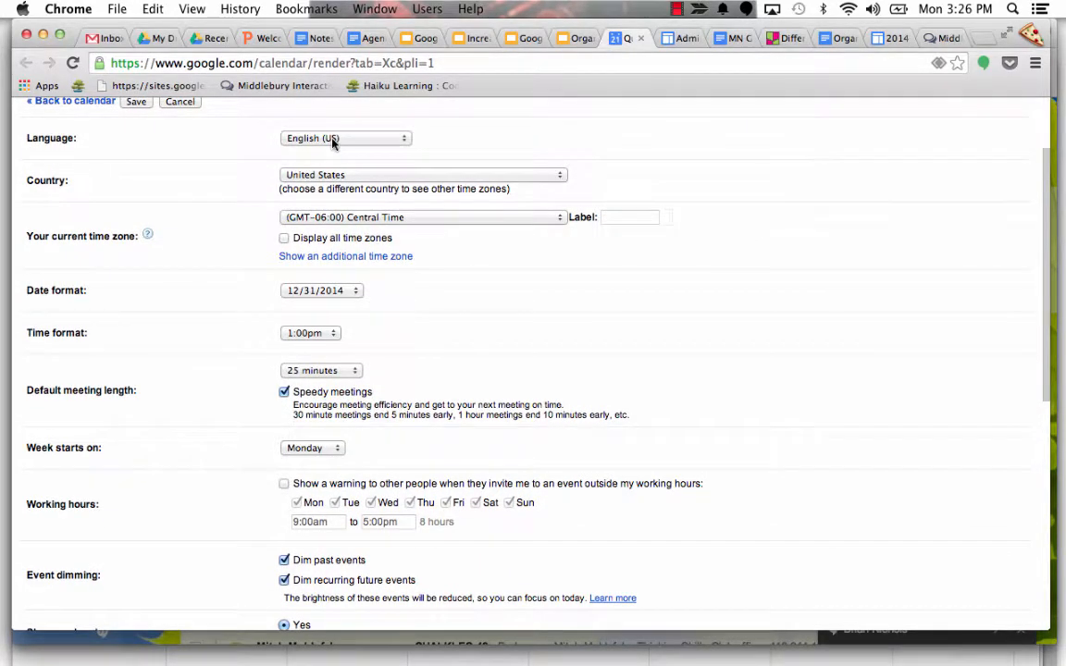
scroll(755, 227, "down", 1)
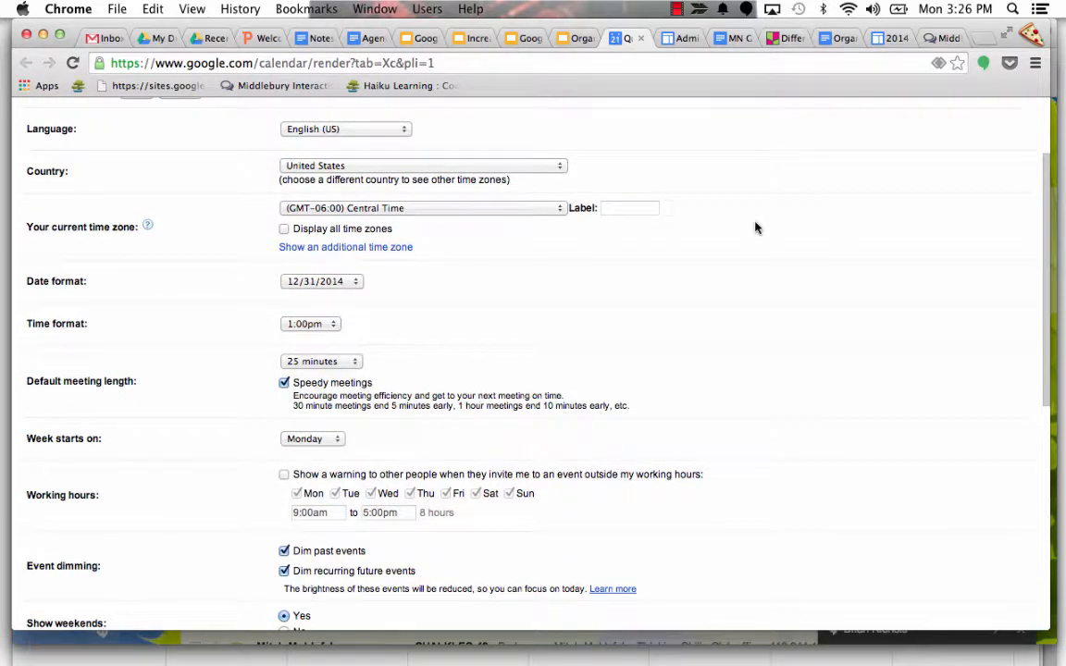
scroll(422, 194, "down", 1)
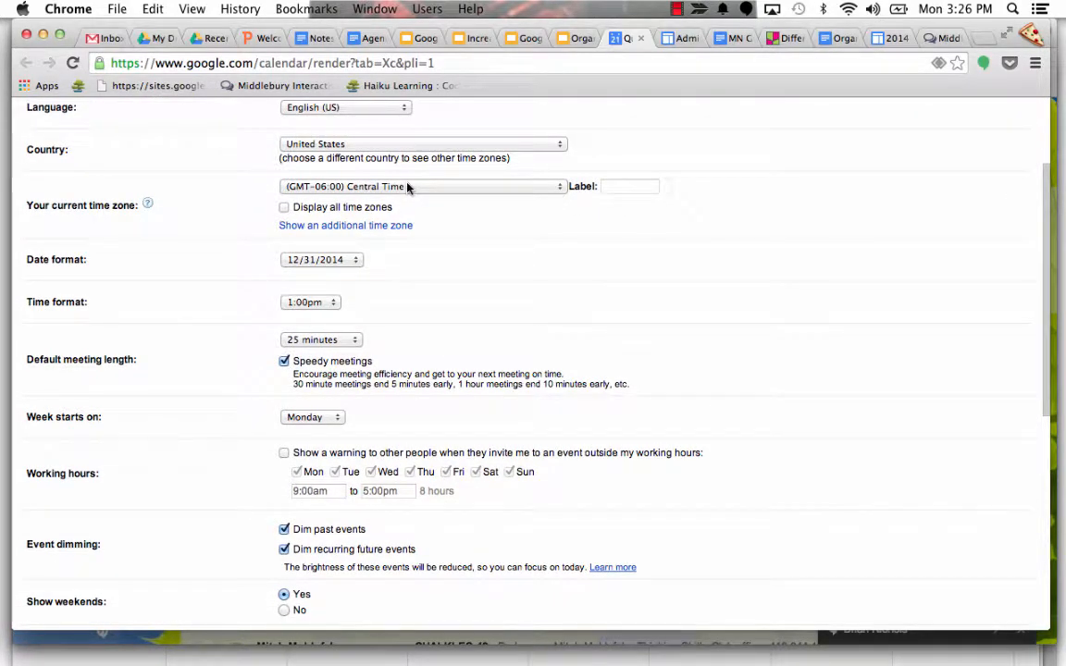
left_click(407, 188)
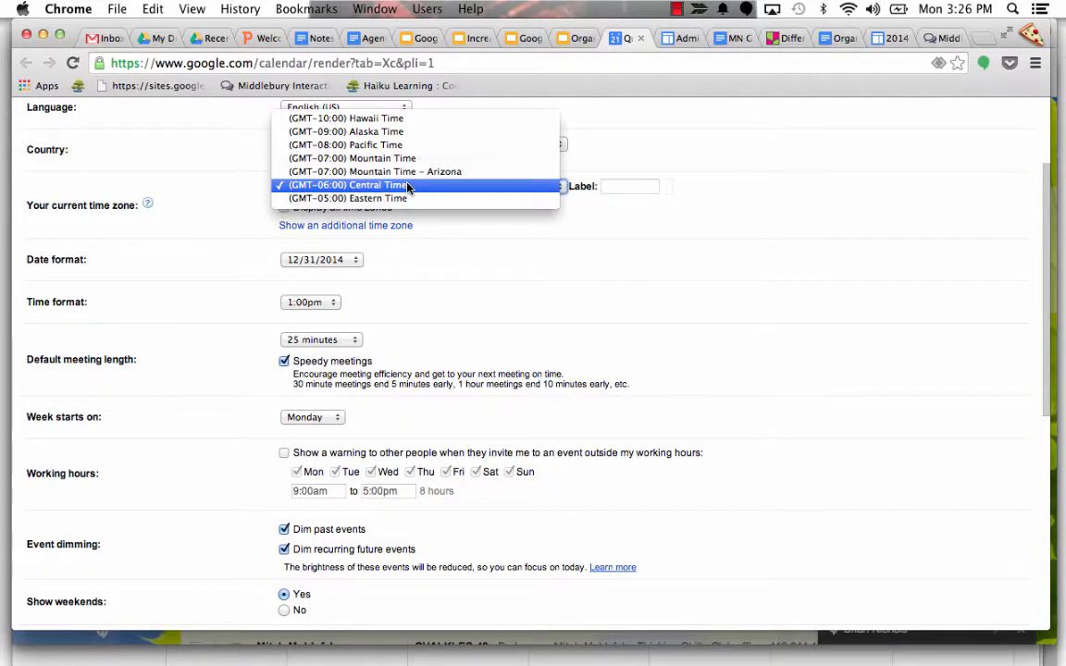
left_click(407, 187)
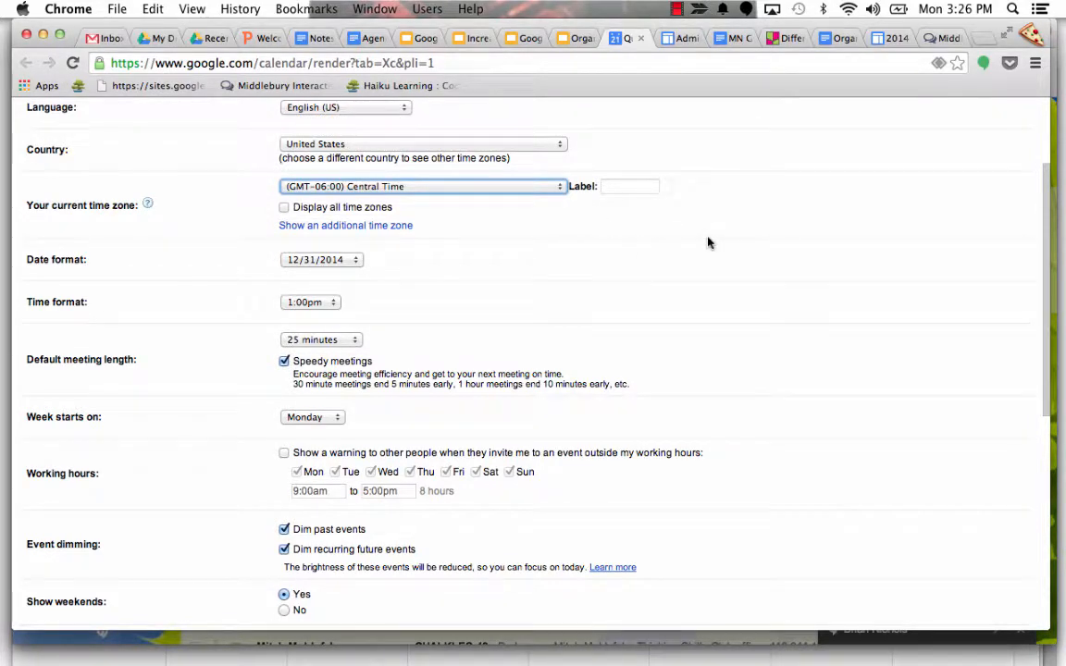
Step: Review the date format setting and the available time format choices
scroll(713, 225, "down", 1)
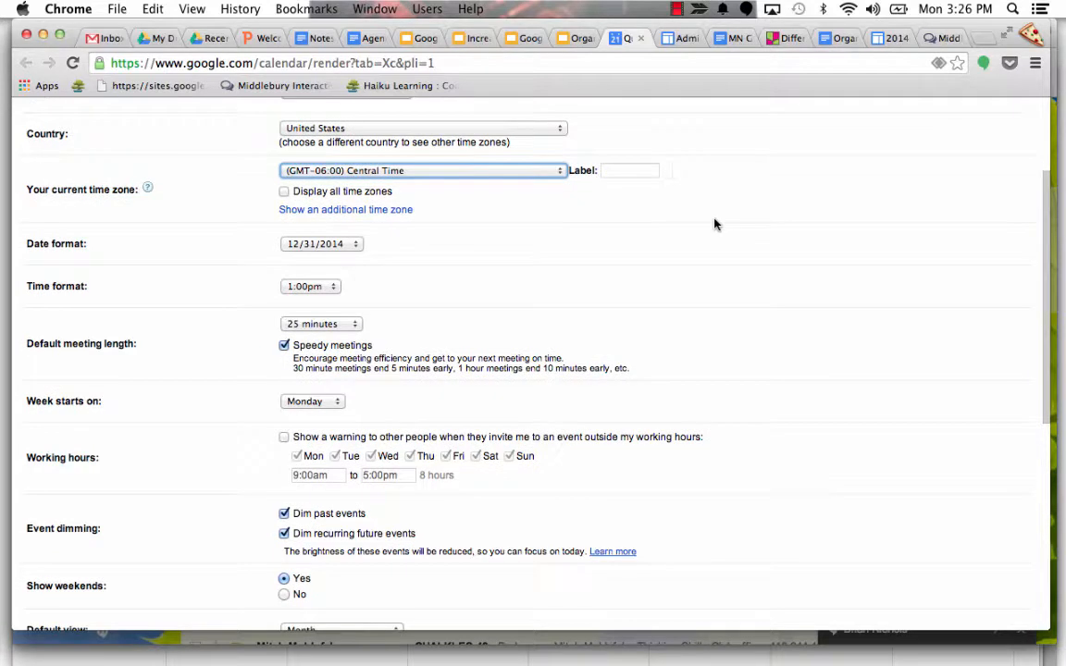
scroll(713, 225, "down", 1)
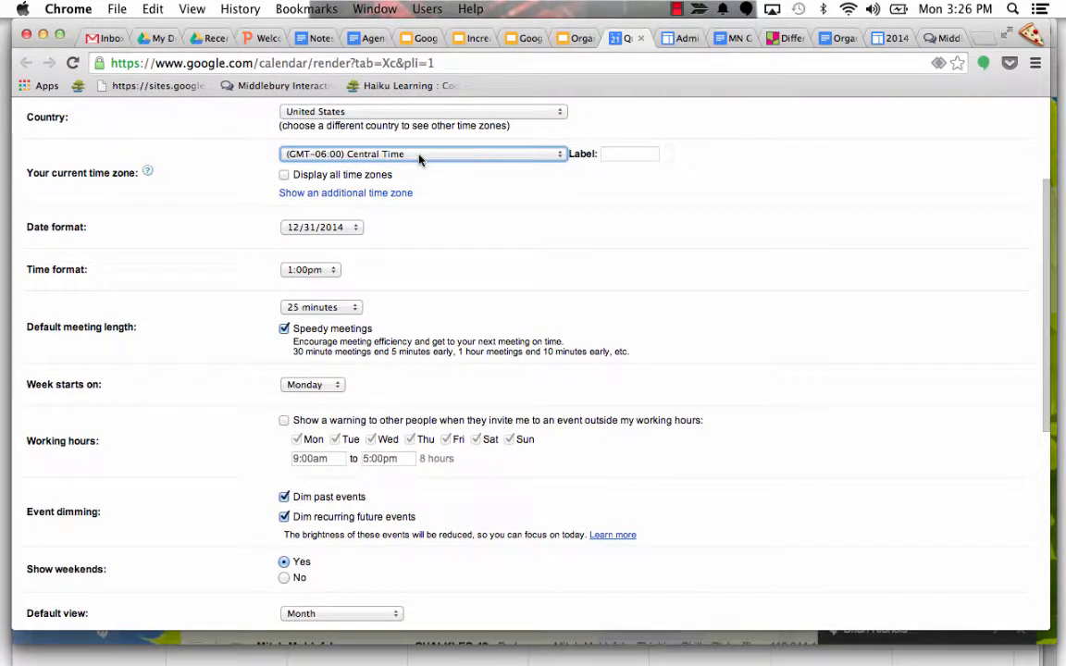
scroll(648, 213, "down", 1)
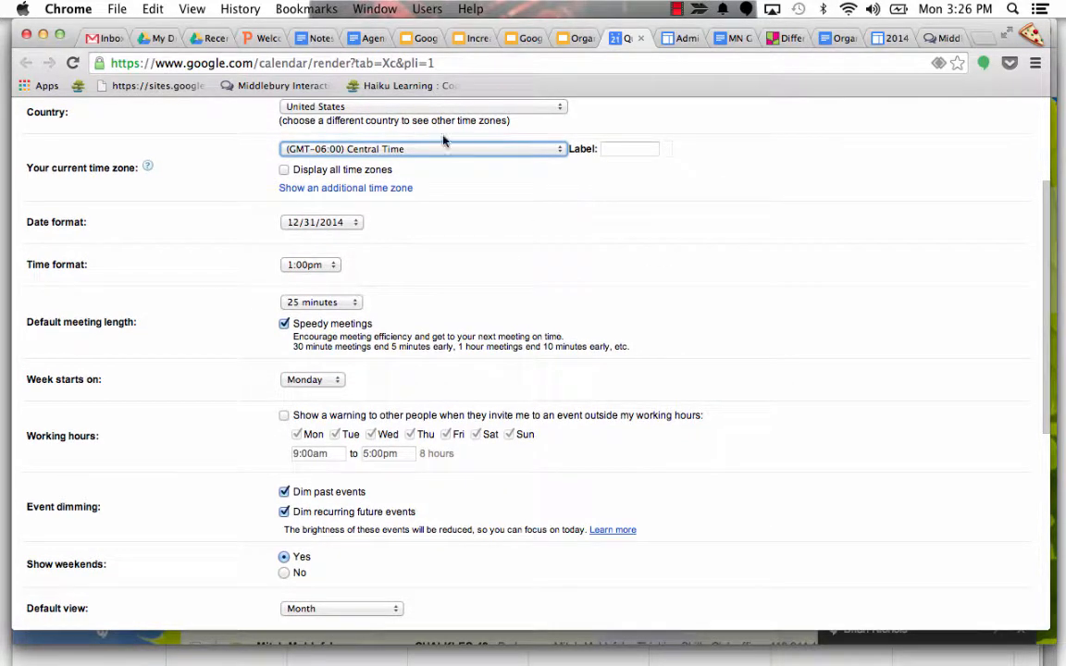
scroll(602, 209, "down", 2)
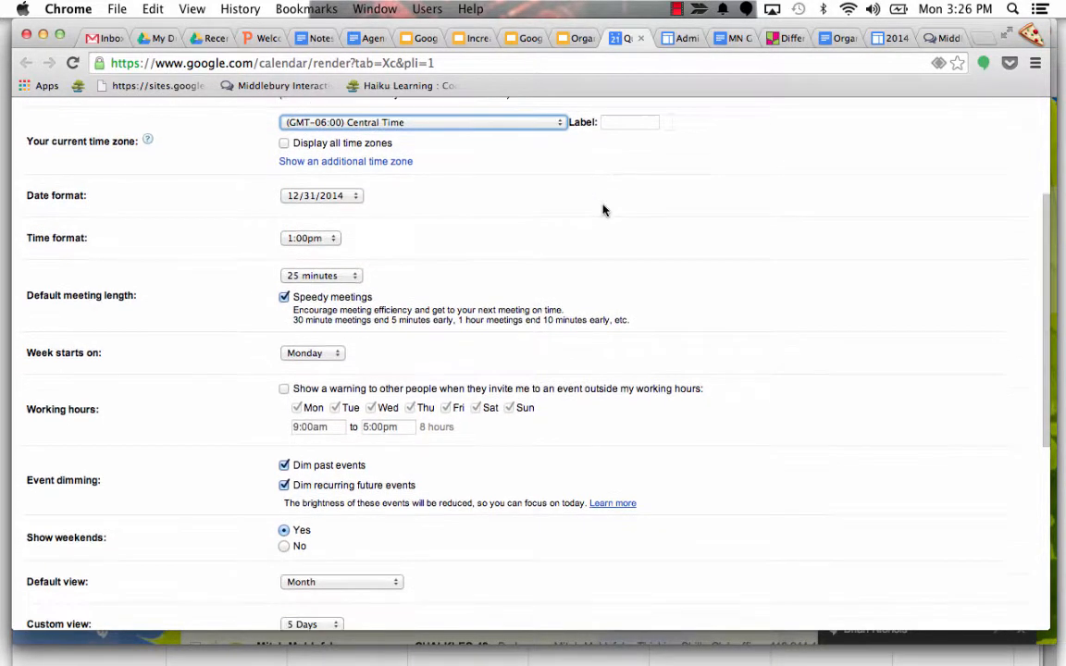
scroll(603, 209, "down", 1)
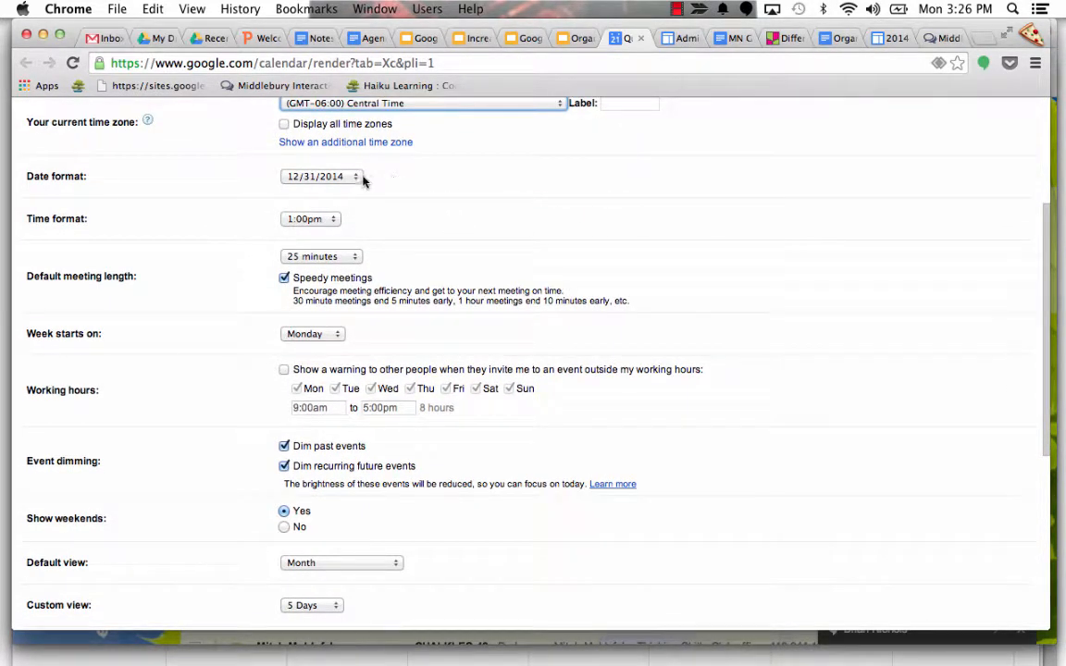
scroll(455, 178, "down", 2)
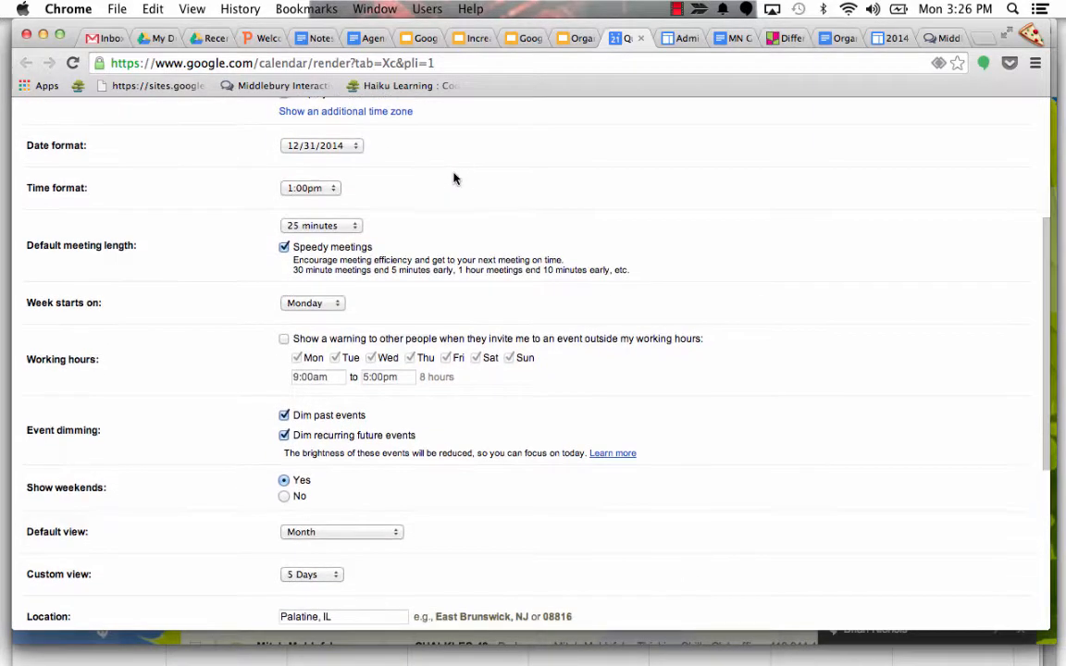
scroll(407, 195, "down", 1)
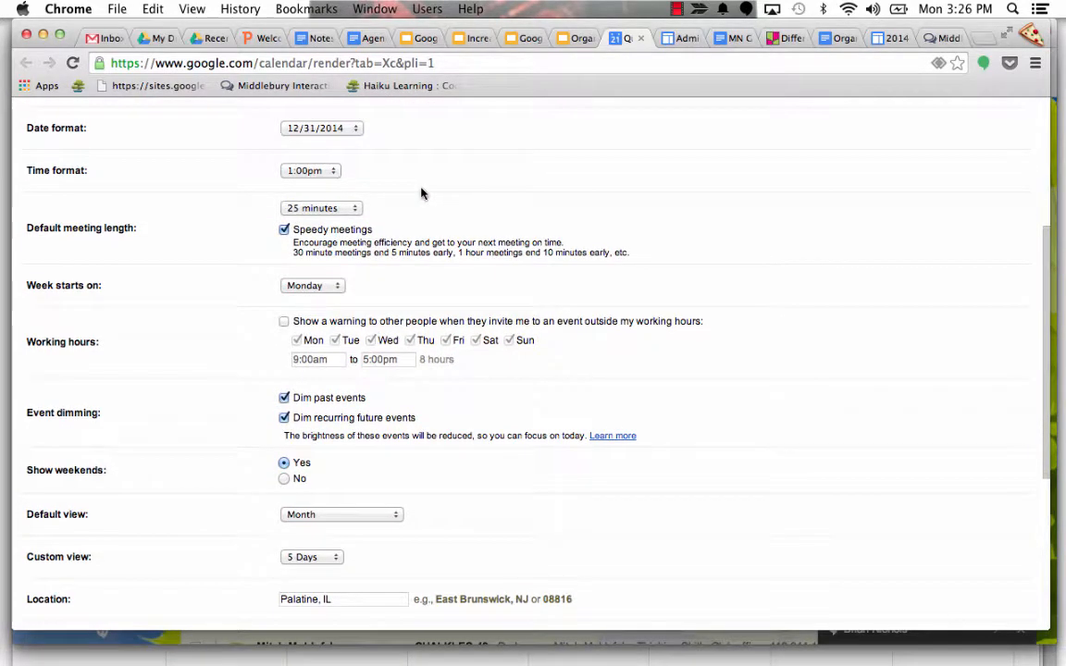
left_click(331, 171)
left_click(336, 172)
Step: Examine the choices for the default meeting length without changing the selection
scroll(530, 184, "down", 3)
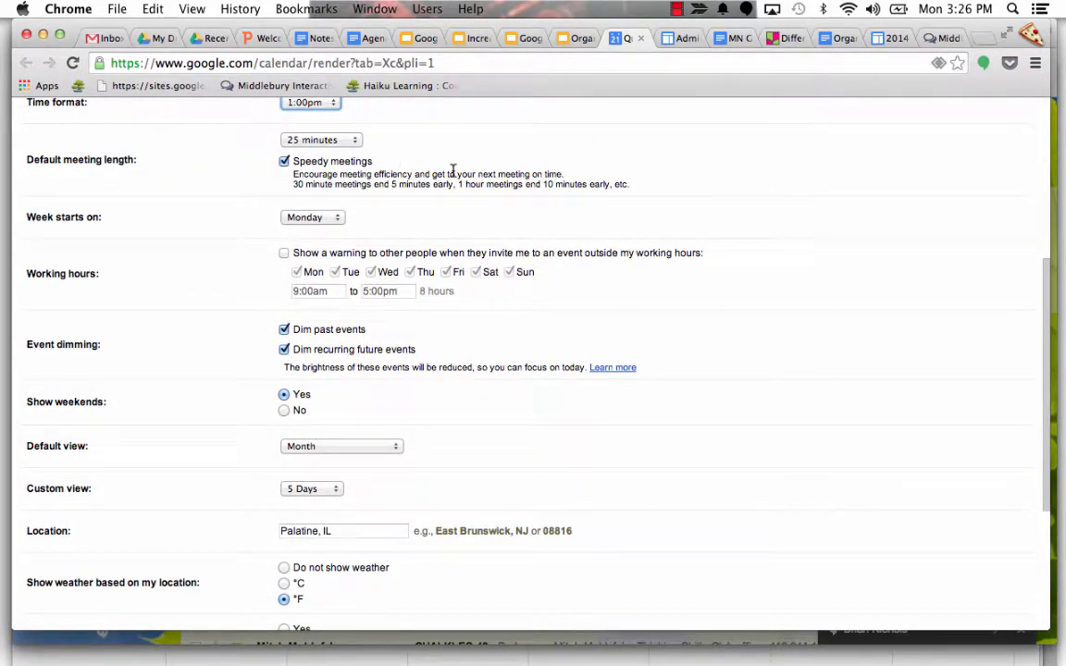
left_click(356, 139)
left_click(381, 122)
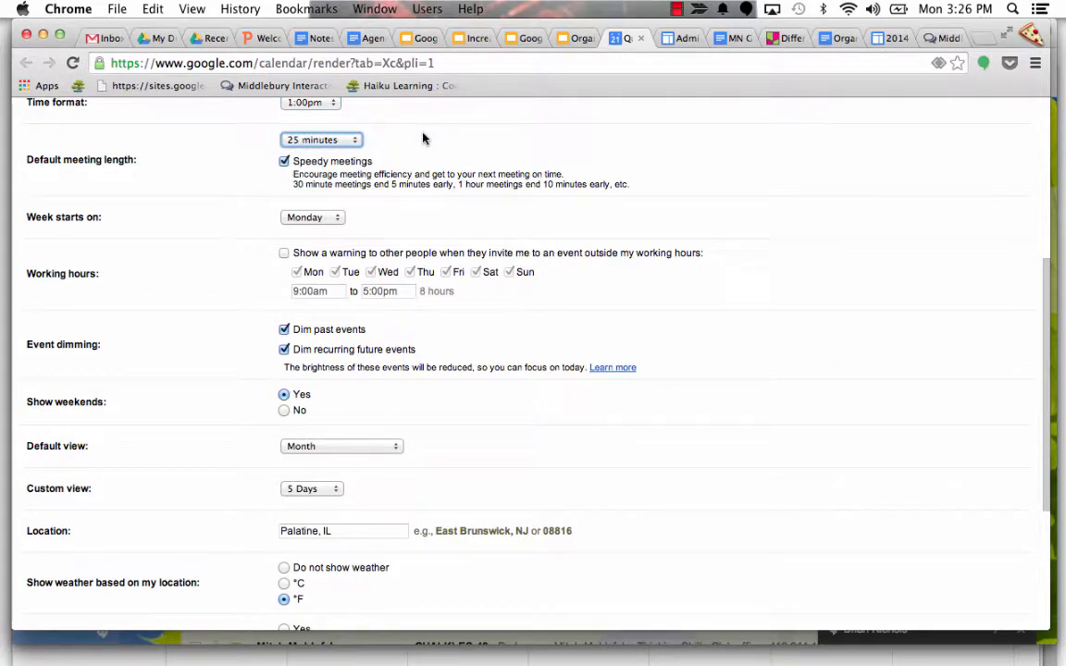
left_click(356, 140)
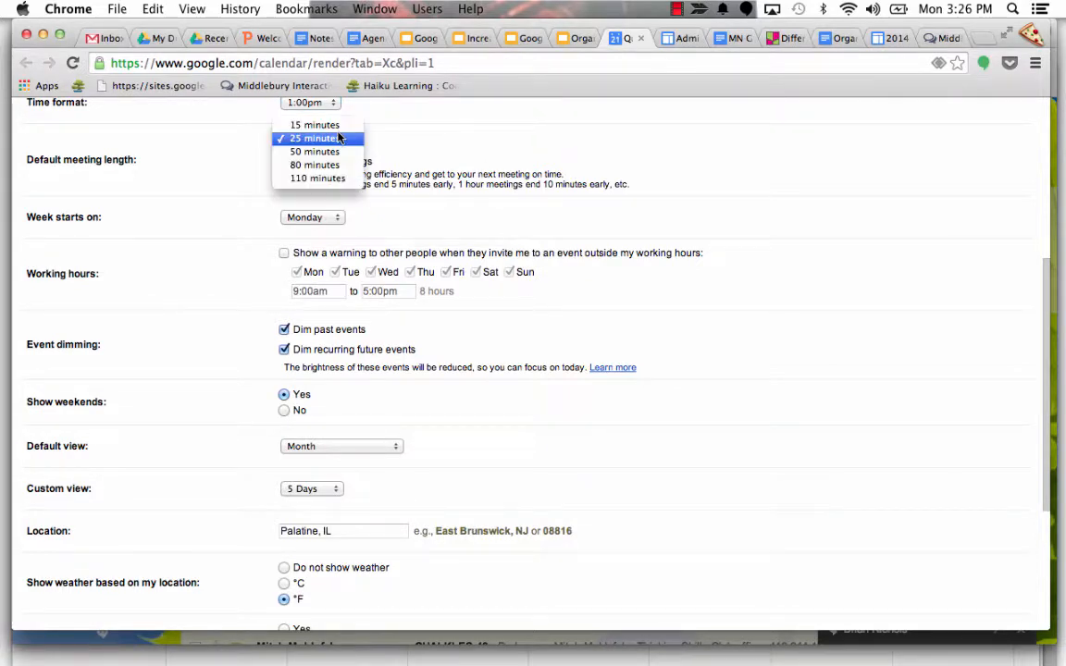
left_click(423, 155)
Step: Check the choices for the day the week starts on, keeping the current selection
scroll(545, 175, "down", 2)
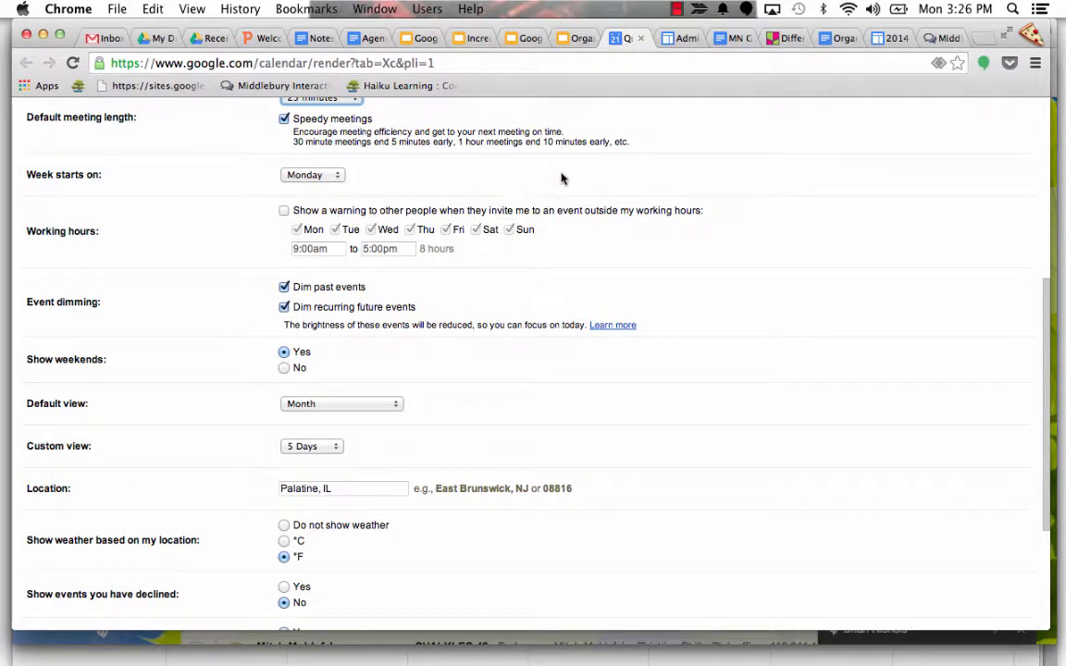
scroll(628, 176, "down", 2)
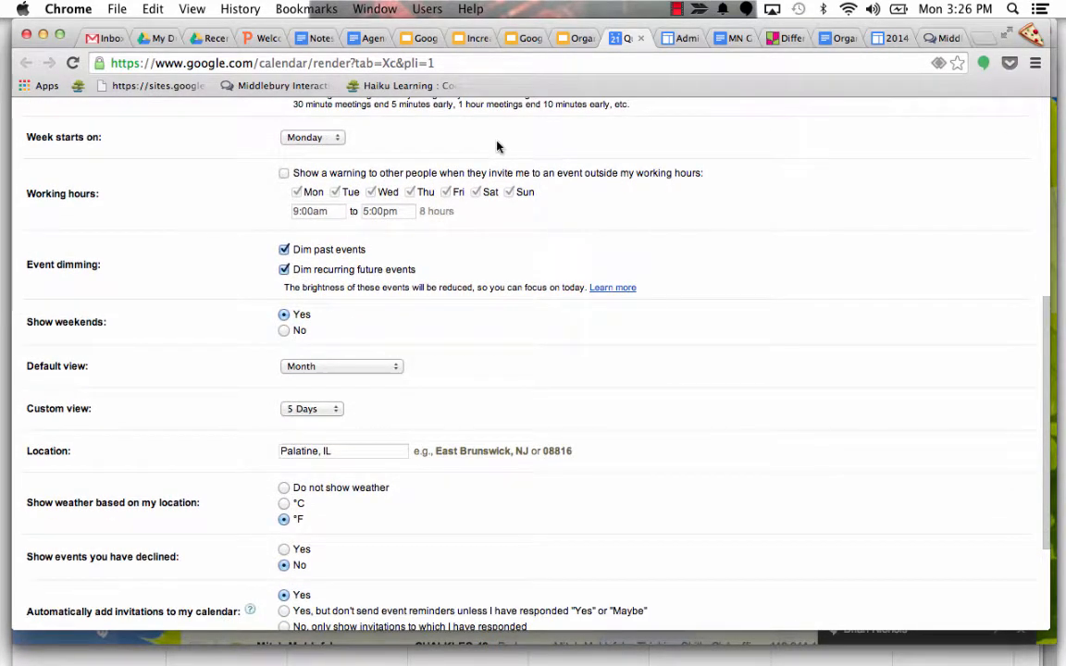
left_click(309, 136)
left_click(389, 144)
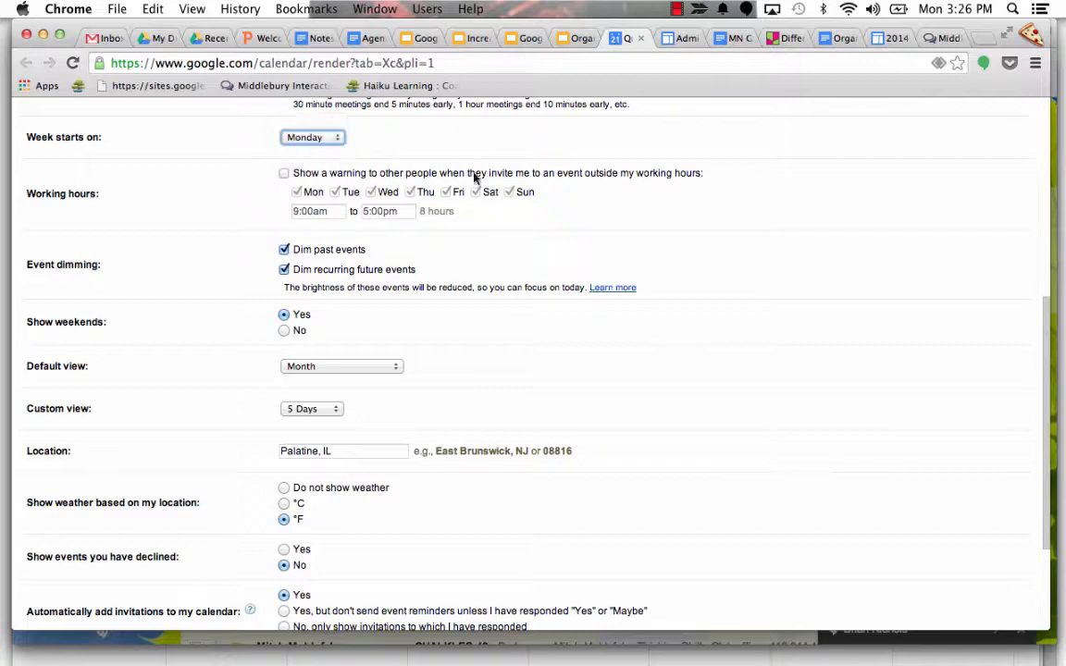
Step: Set invitations to be added automatically without event reminders unless responded "Yes" or "Maybe", and save the settings
scroll(773, 277, "down", 2)
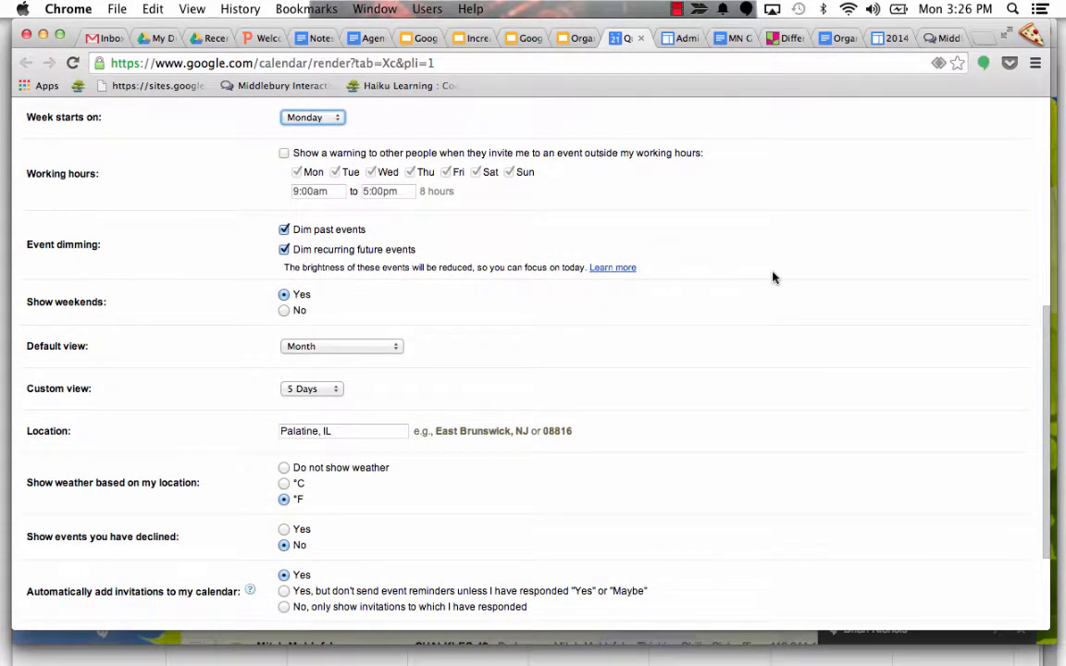
scroll(774, 278, "down", 2)
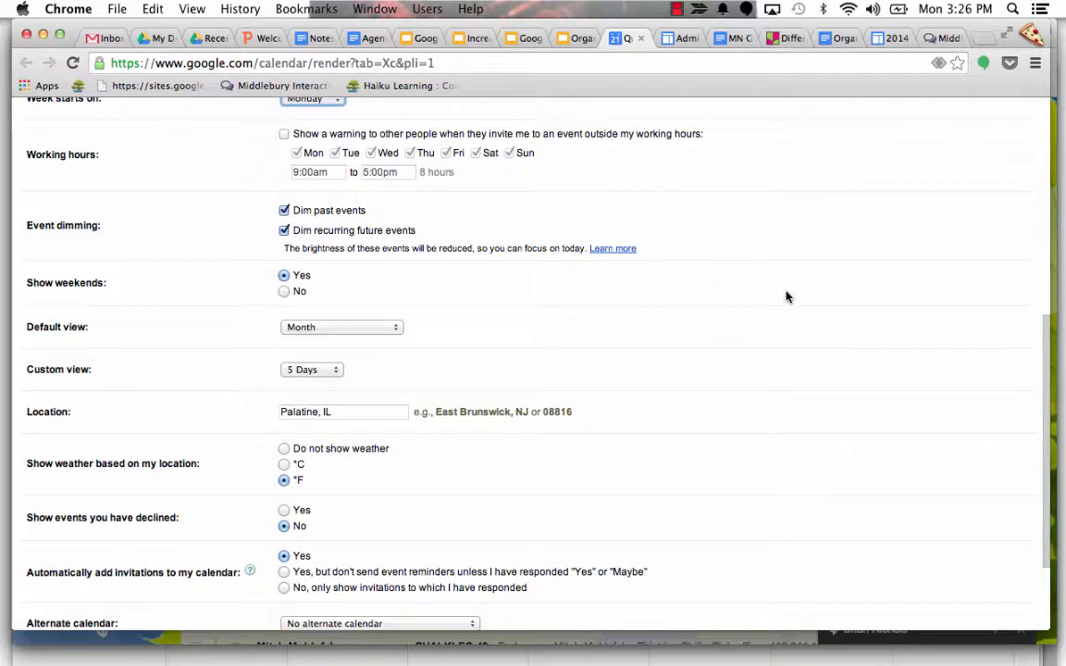
scroll(784, 297, "down", 1)
scroll(803, 302, "down", 2)
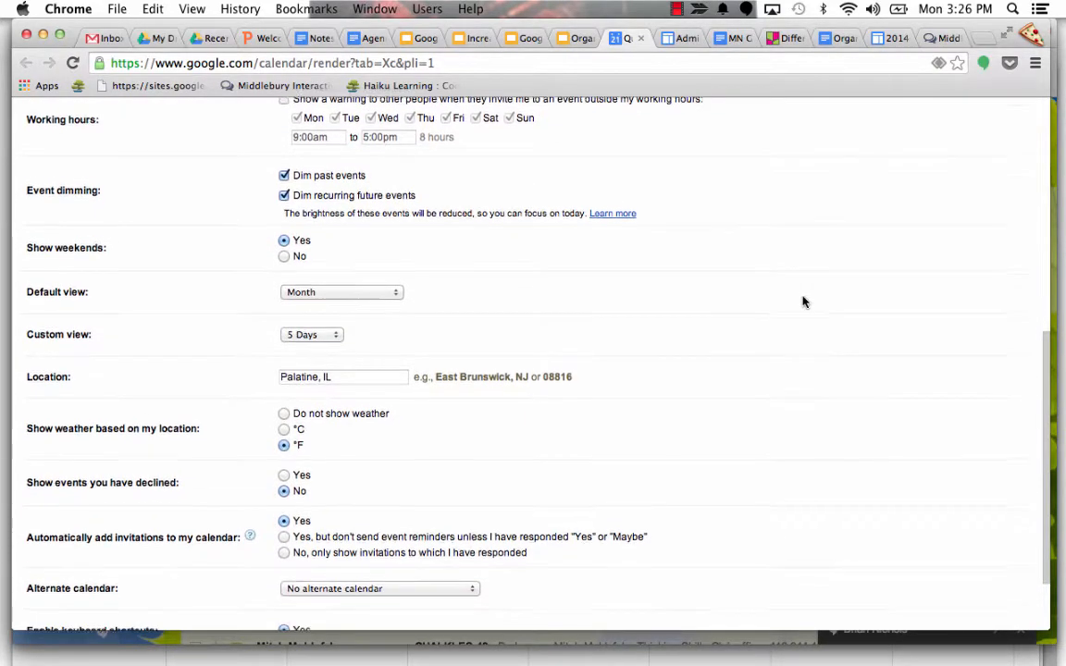
scroll(803, 302, "down", 2)
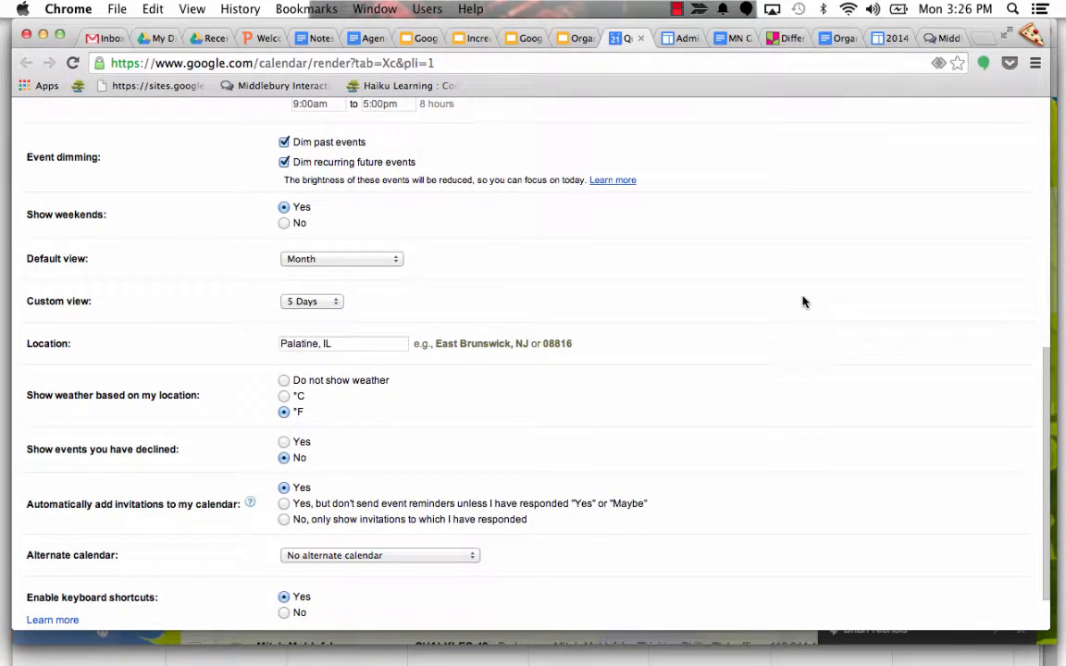
scroll(803, 302, "down", 3)
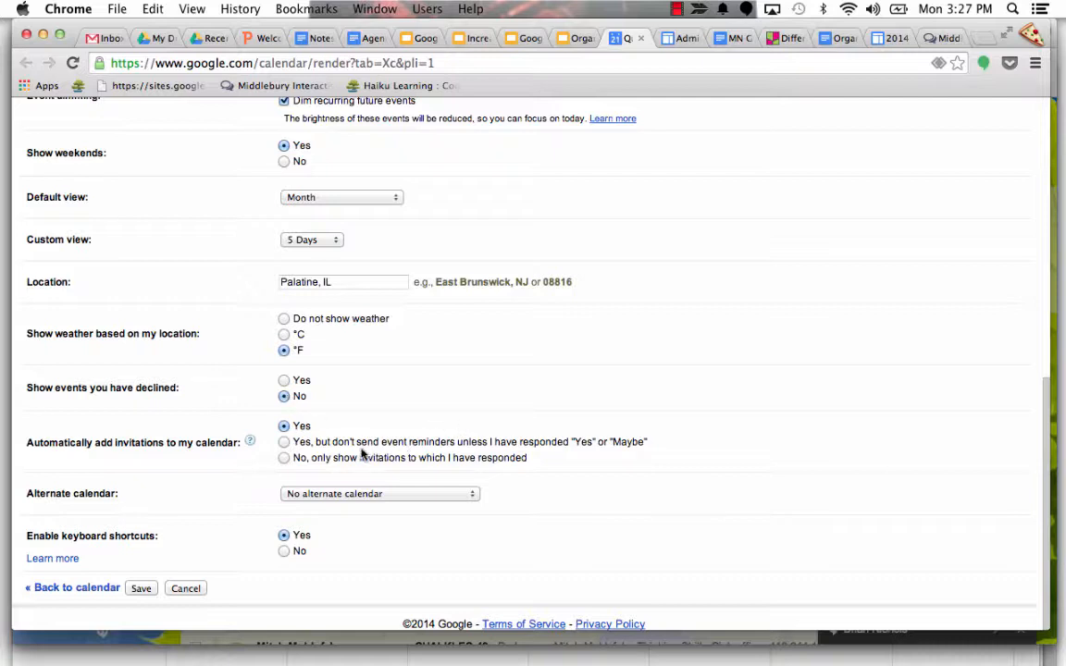
left_click(285, 443)
left_click(144, 589)
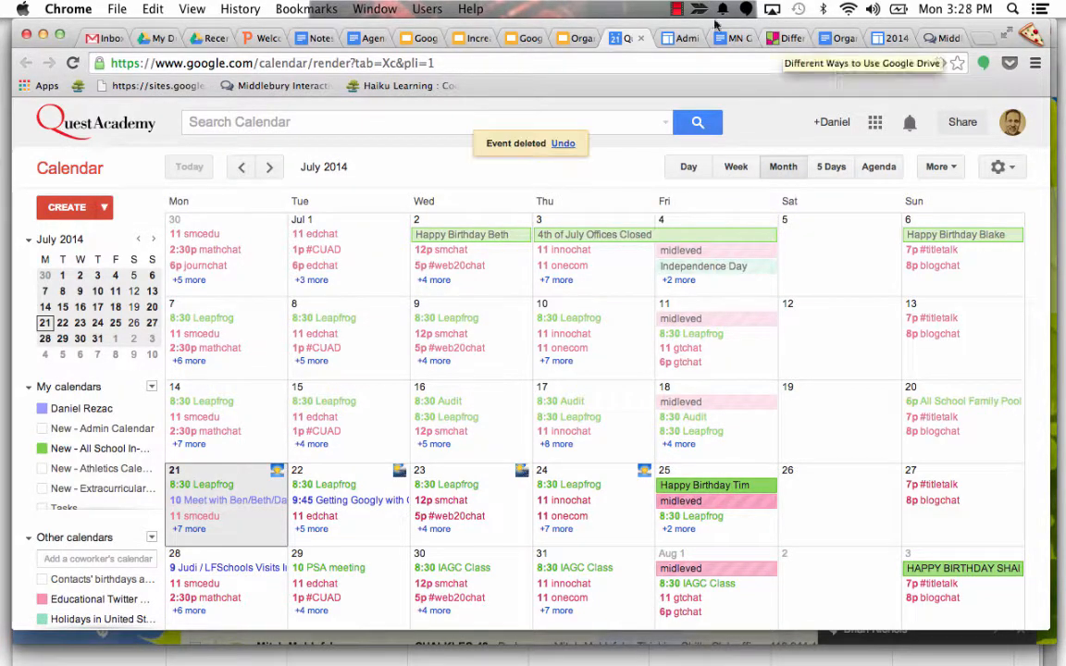
left_click(677, 9)
left_click(701, 46)
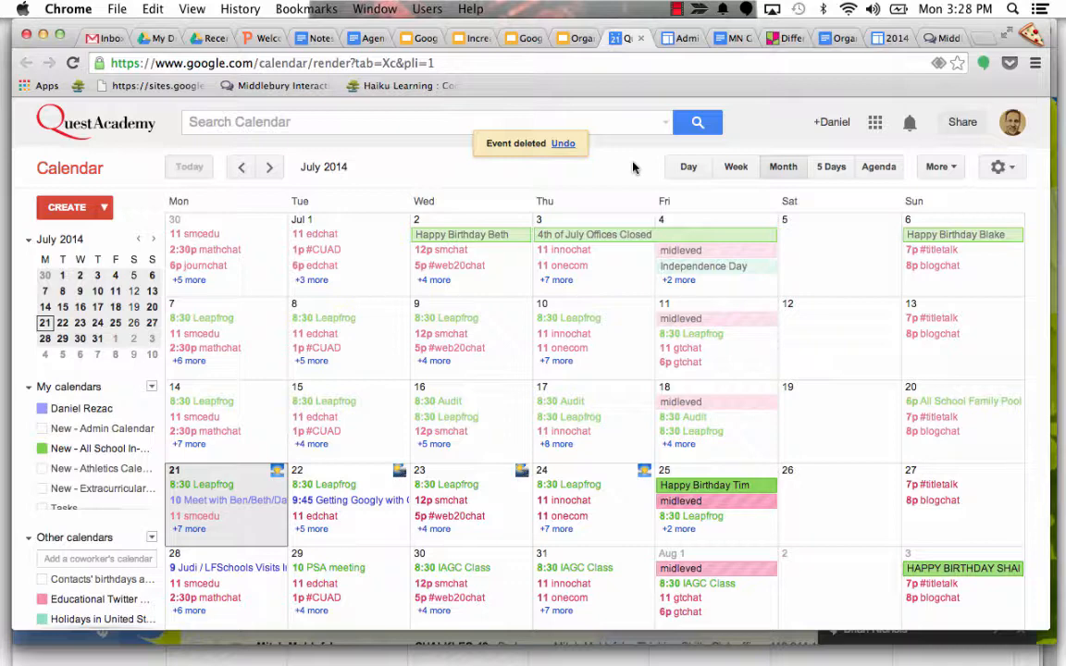
Step: Look at the Quick Add box for new events and close it without entering anything
left_click(104, 208)
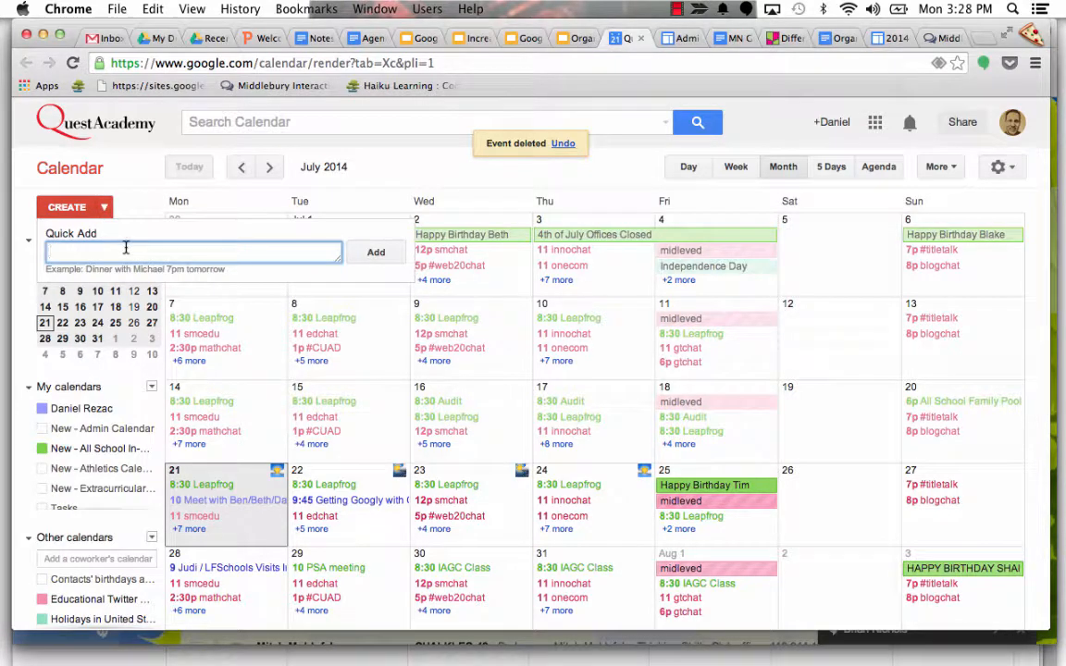
left_click(135, 190)
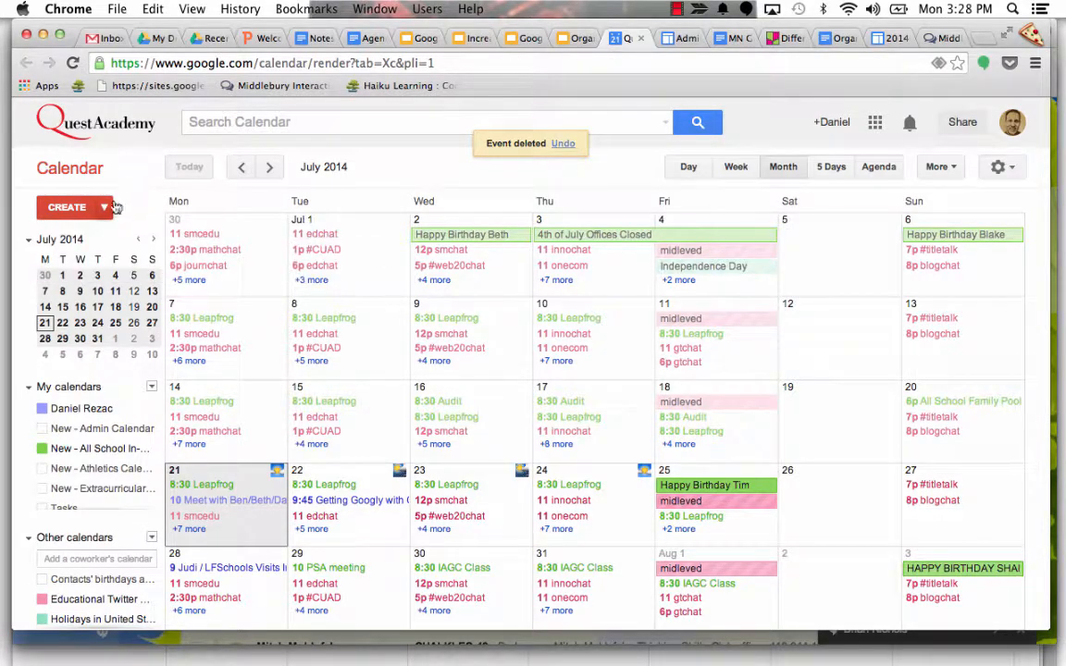
left_click(108, 209)
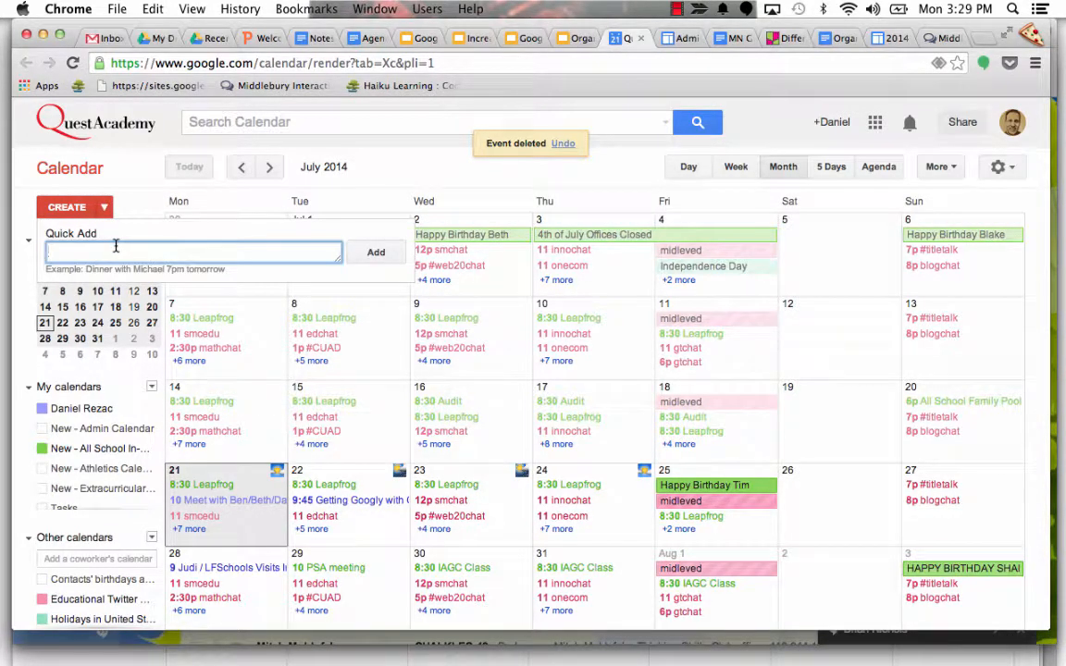
left_click(125, 185)
Step: Open the full details form for a new, untitled calendar event
left_click(77, 206)
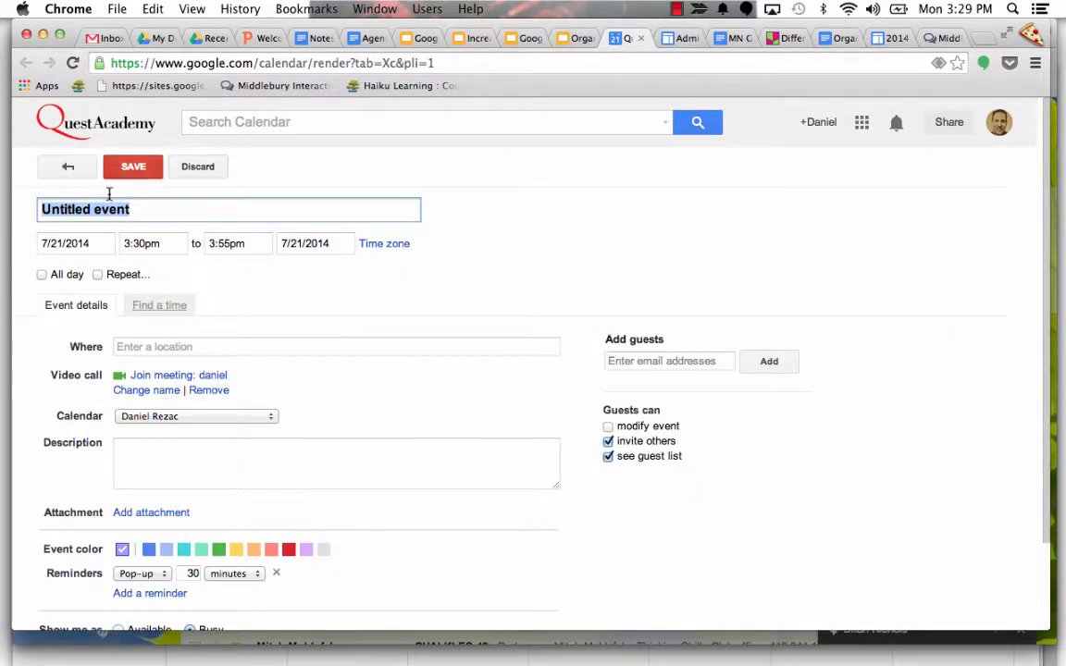
left_click(70, 167)
left_click(79, 207)
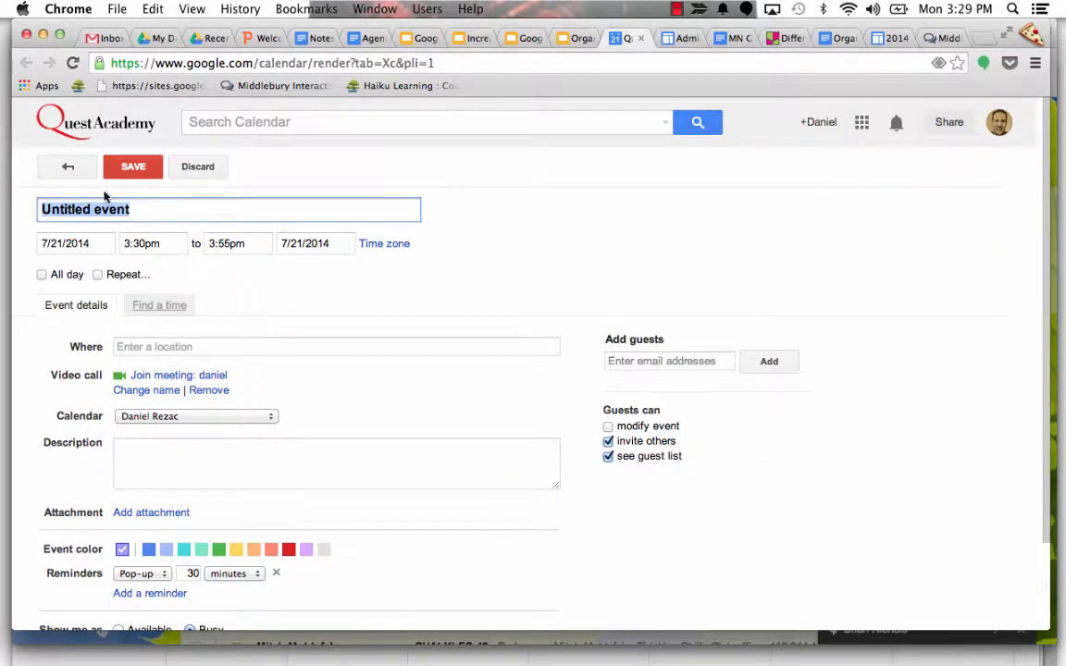
Step: Quick-add the event "Lunch with Admins, Noon on Friday" and check it in the full event list for July 25
left_click(67, 167)
left_click(106, 208)
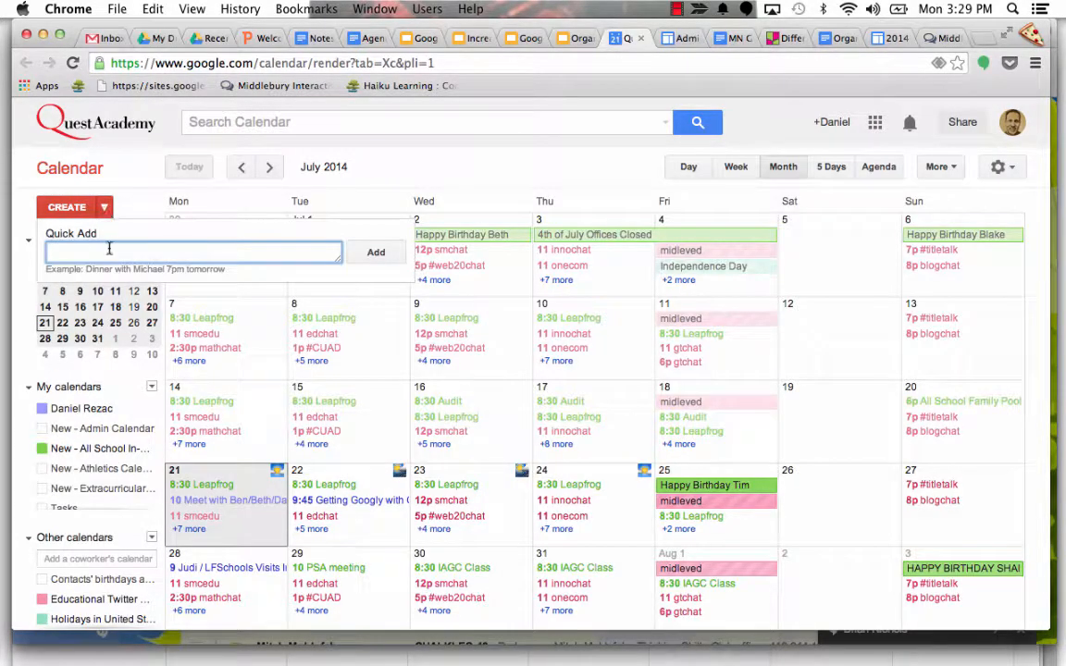
type("Lunch with Am")
type("mins")
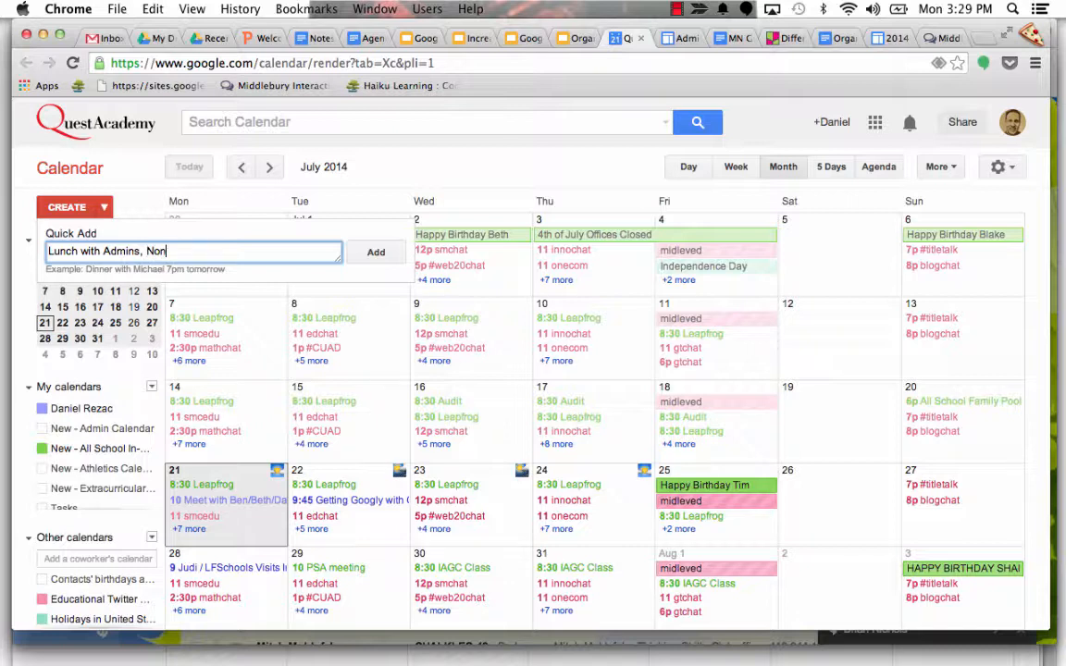
type(", Noon on Friday")
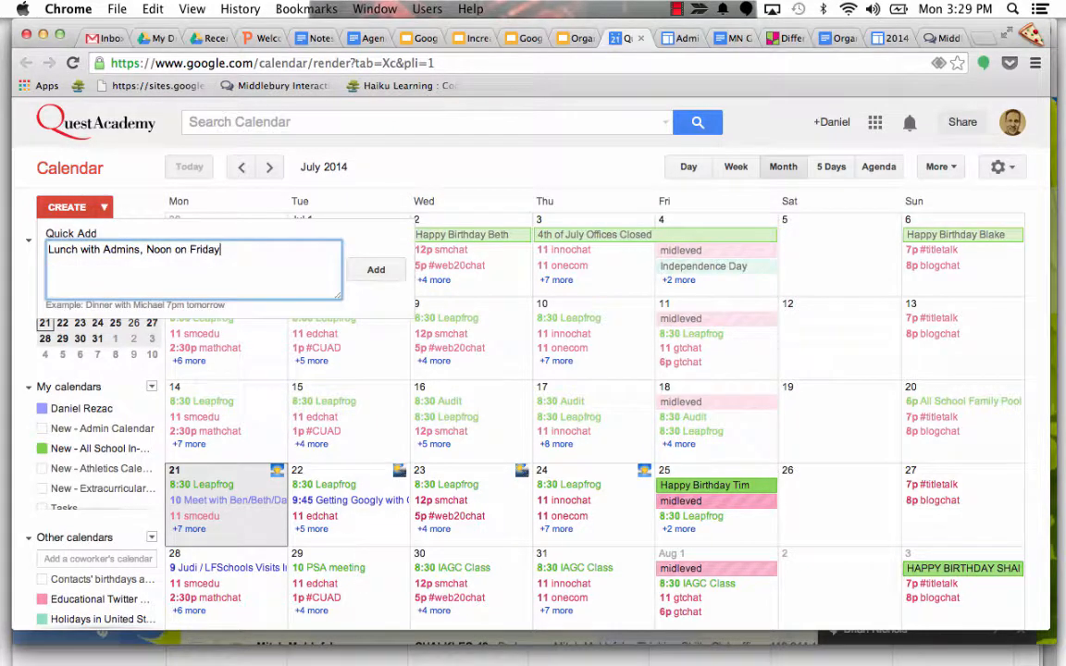
left_click(375, 273)
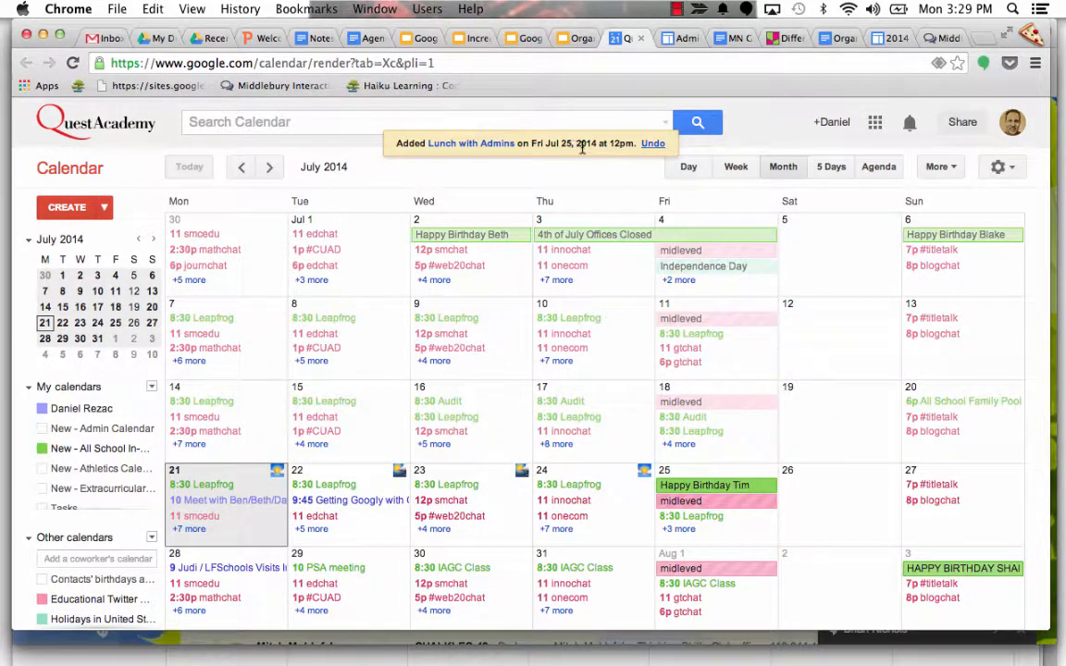
left_click(678, 529)
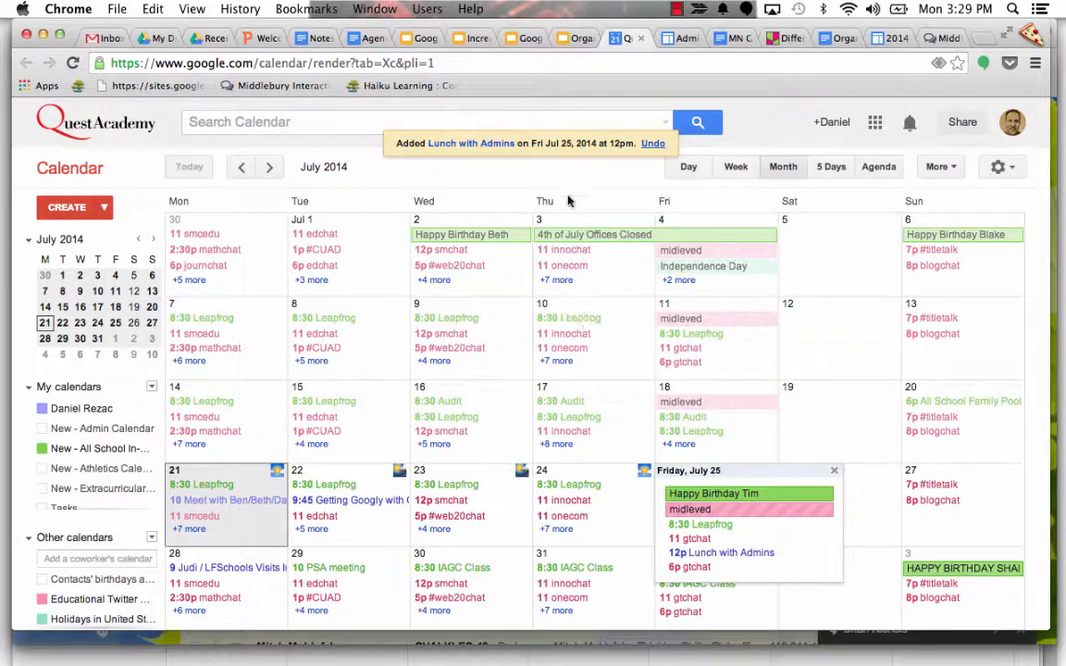
left_click(516, 177)
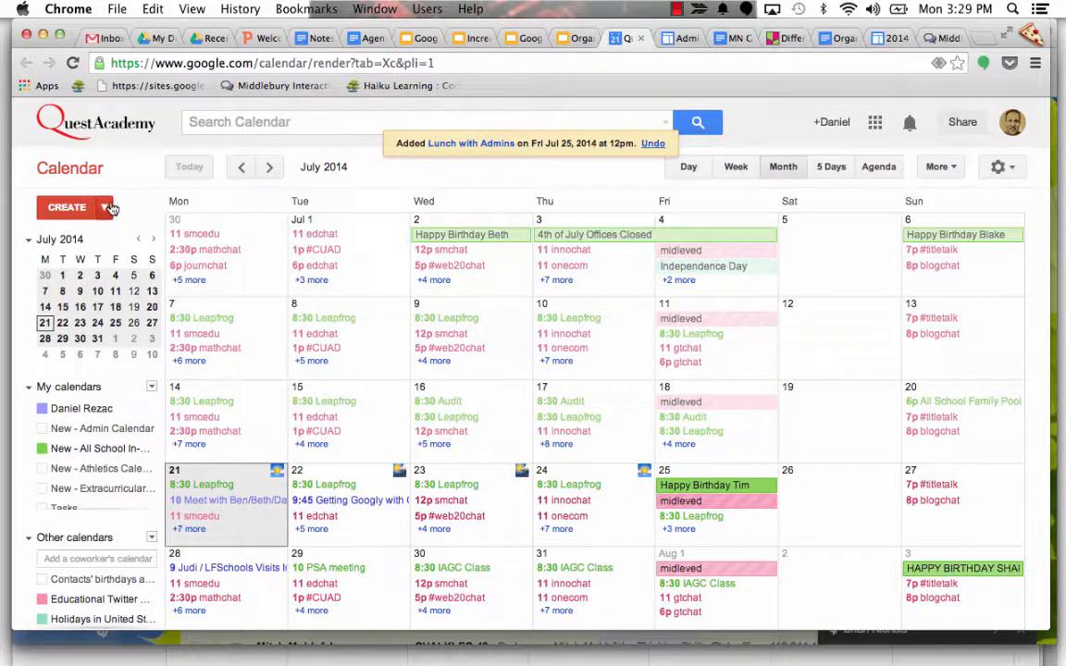
Step: Create a new event with the full details form and title it "Lunch With Admins"
left_click(63, 207)
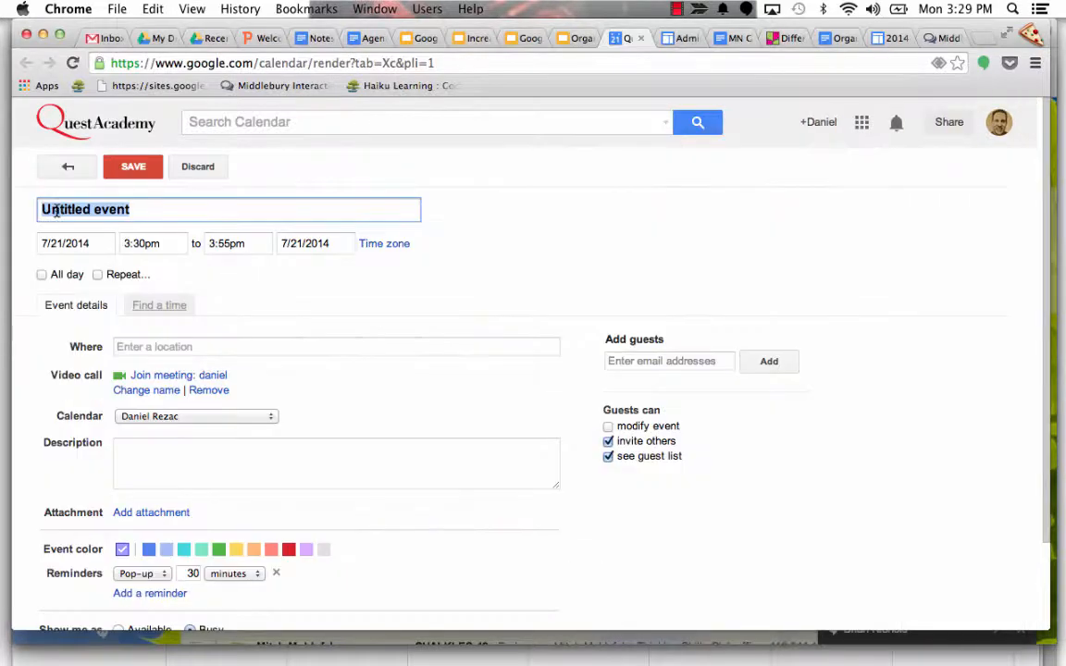
key("BackSpace")
type("Lunch ")
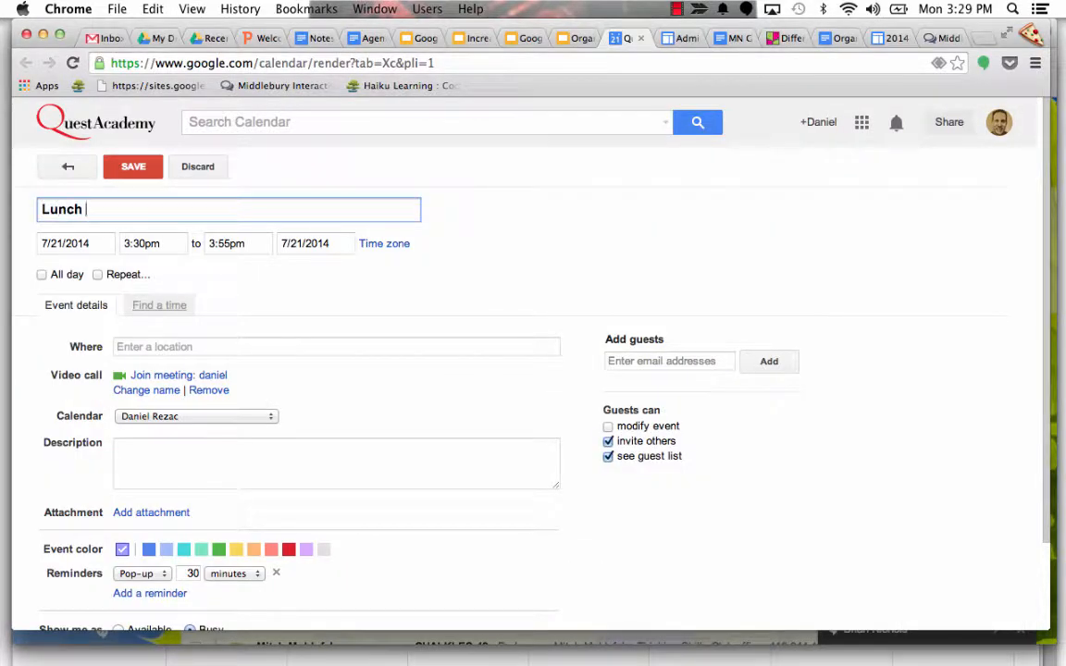
type("With Admins")
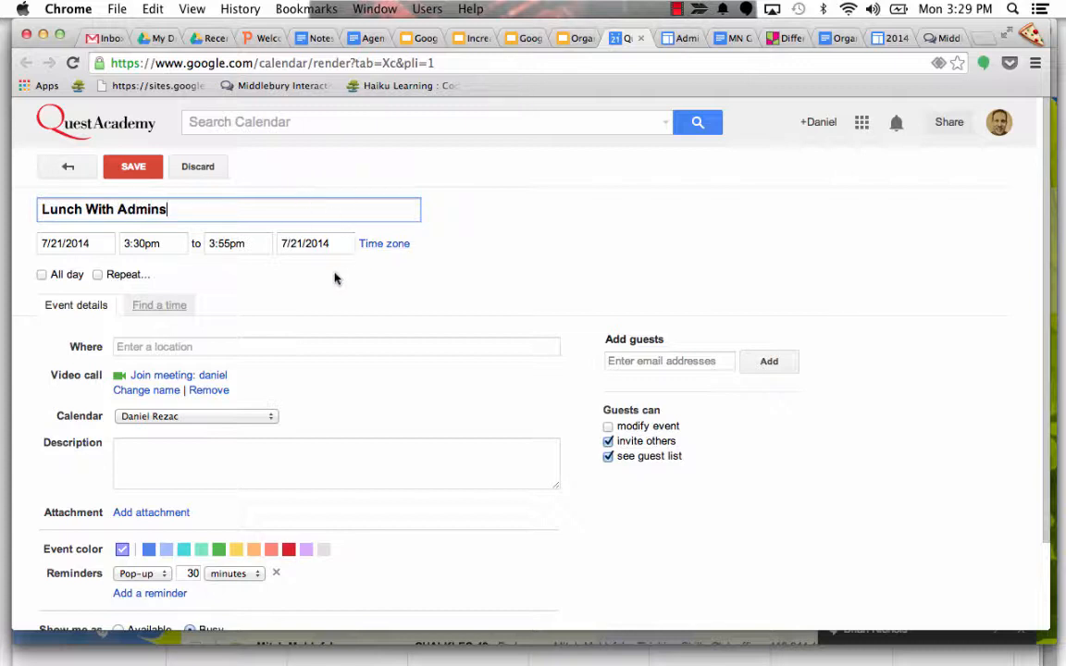
Step: Set the event's time from 12:00pm to 2:00pm and its end date to 7/25/2014
left_click(145, 243)
type("12")
key("Tab")
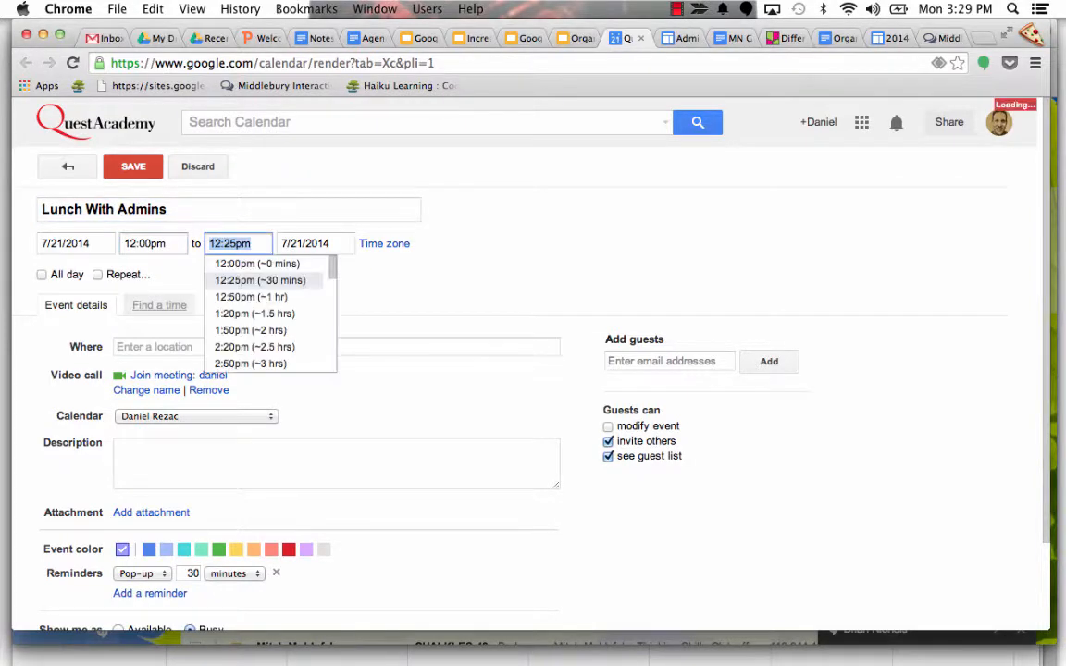
type("2")
key("Tab")
left_click(189, 263)
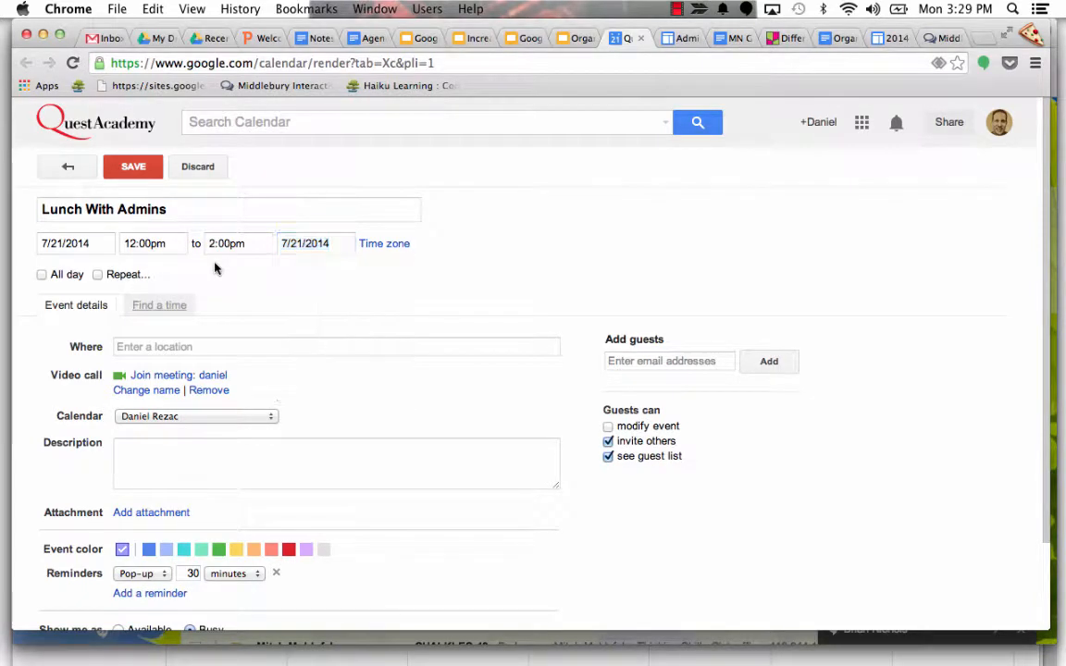
left_click(316, 244)
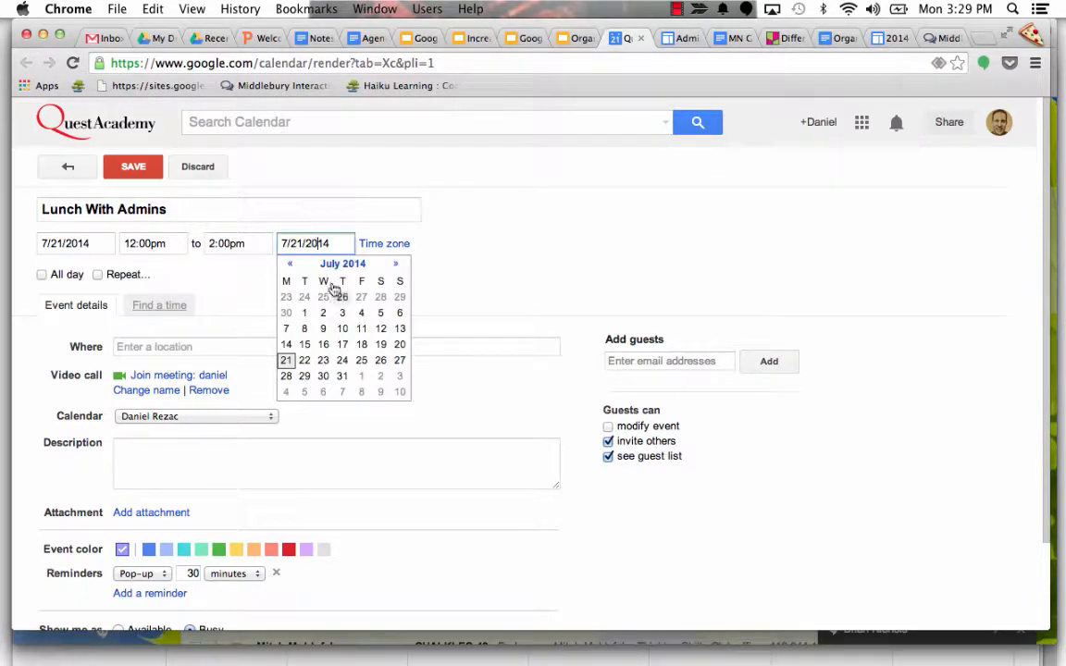
left_click(362, 360)
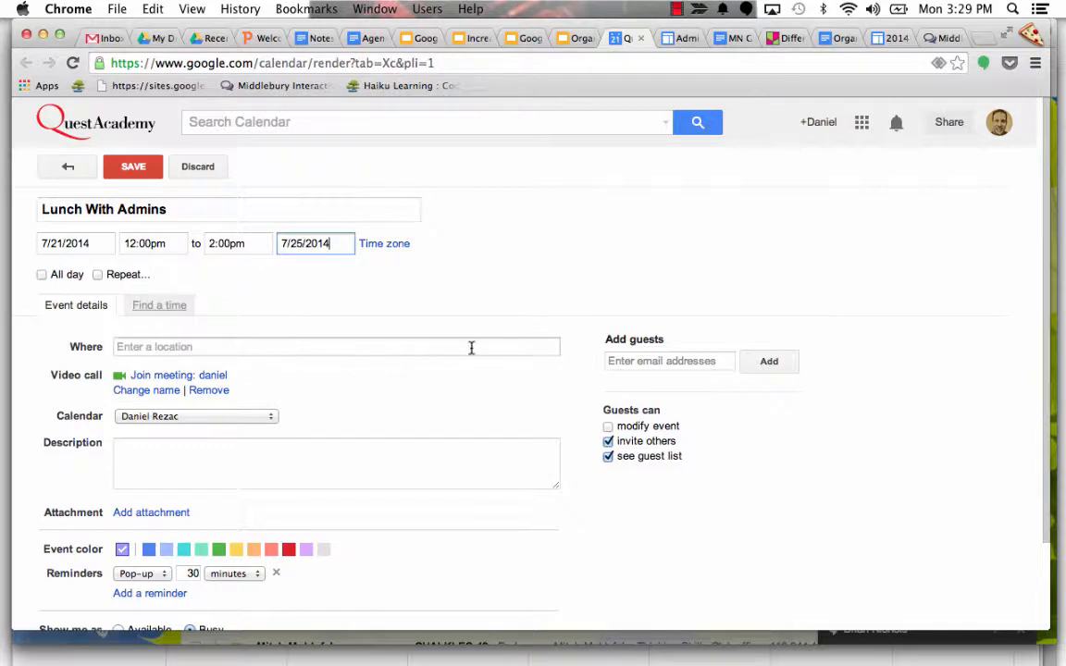
Step: Look up "Panera" as the event's location and choose the Panera Bread suggestion in Deer Park
left_click(454, 347)
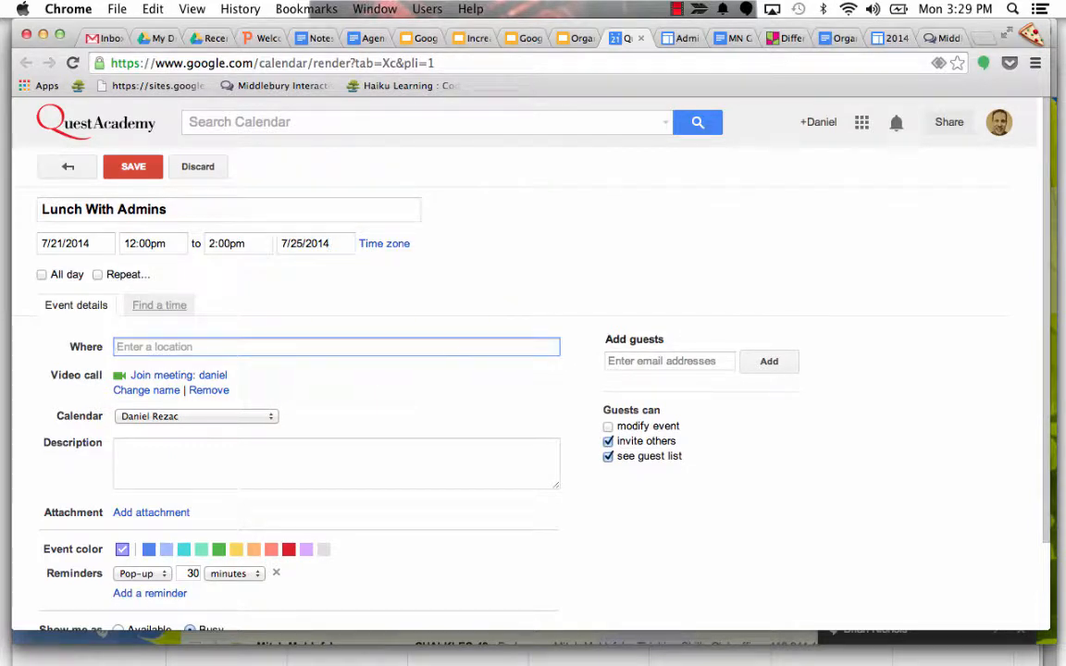
type("Panera")
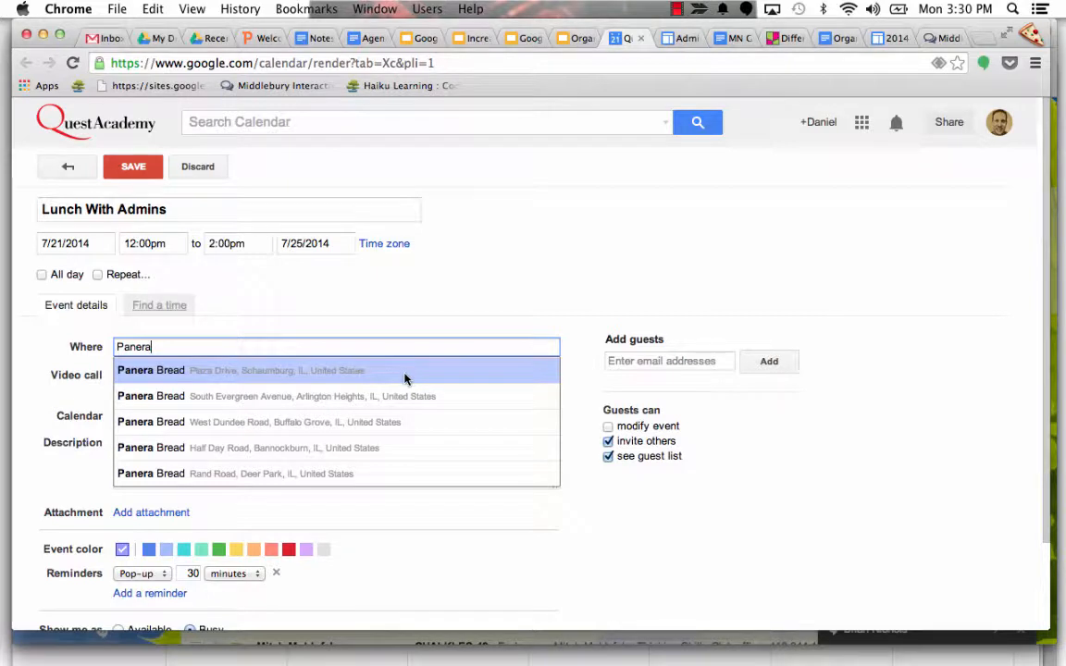
left_click(342, 477)
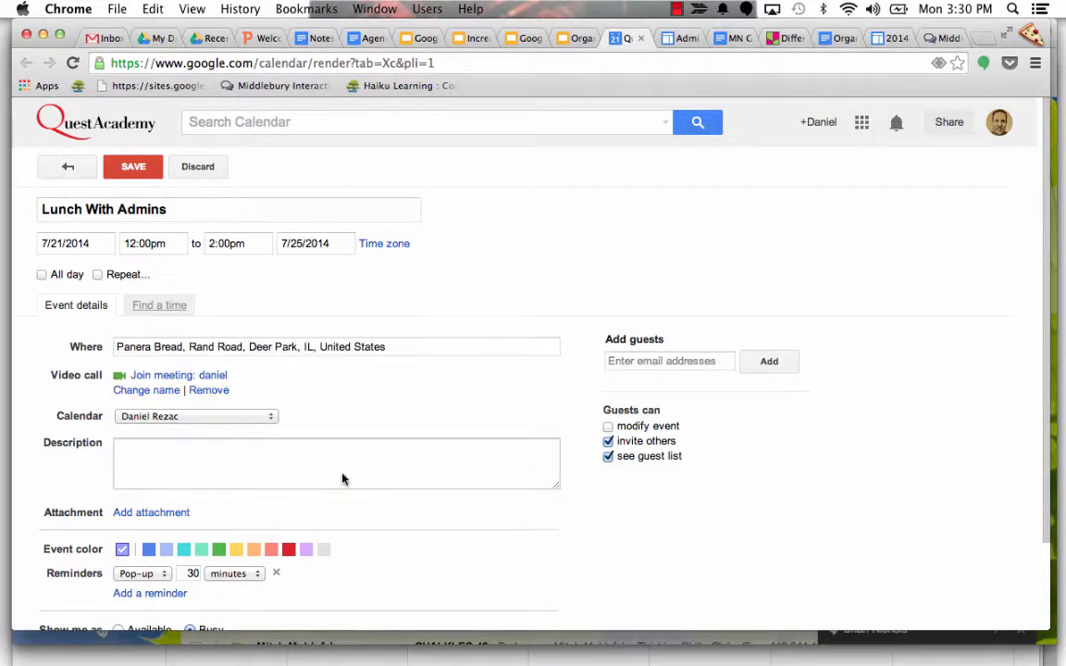
Step: Add two guests to the event, one external contact and one colleague, using the suggested contacts
left_click(633, 360)
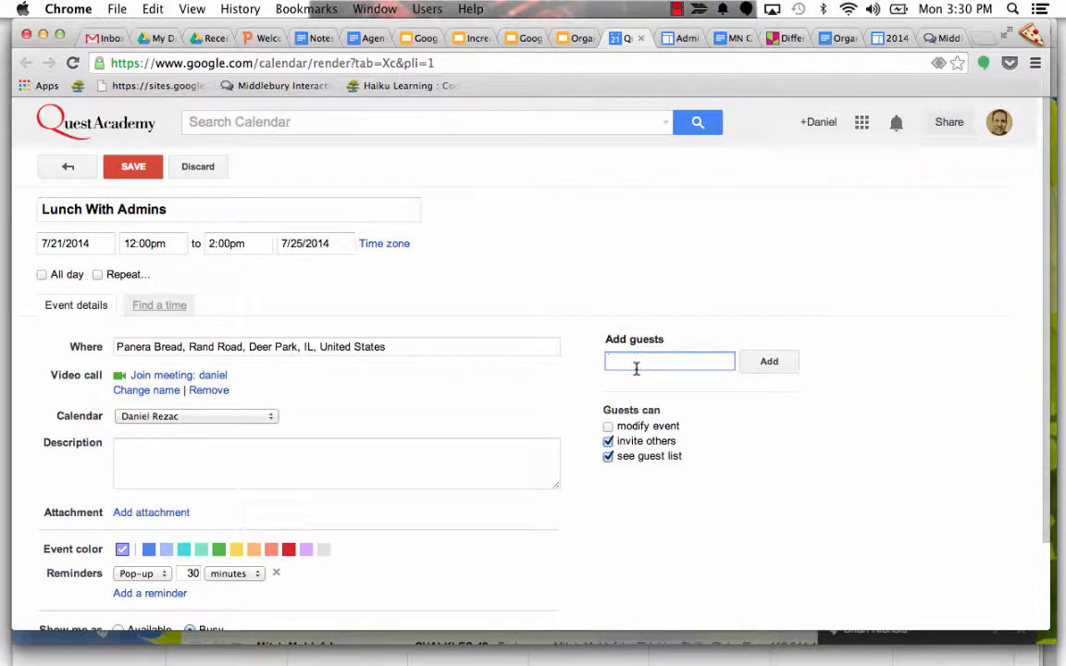
type("redf")
key("Return")
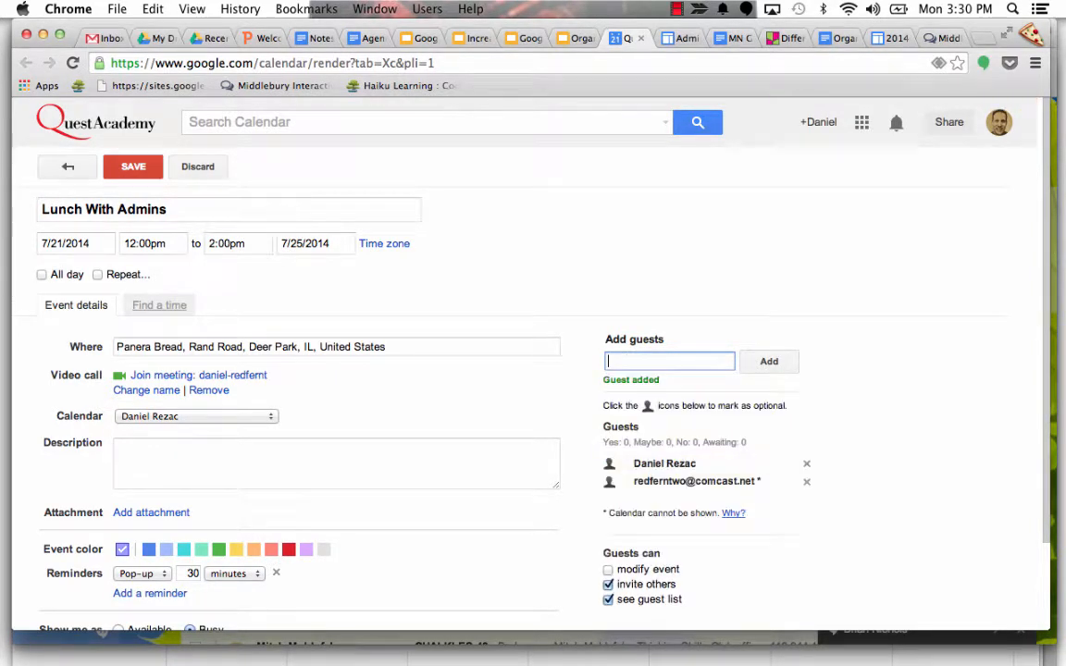
type("vinni")
key("Return")
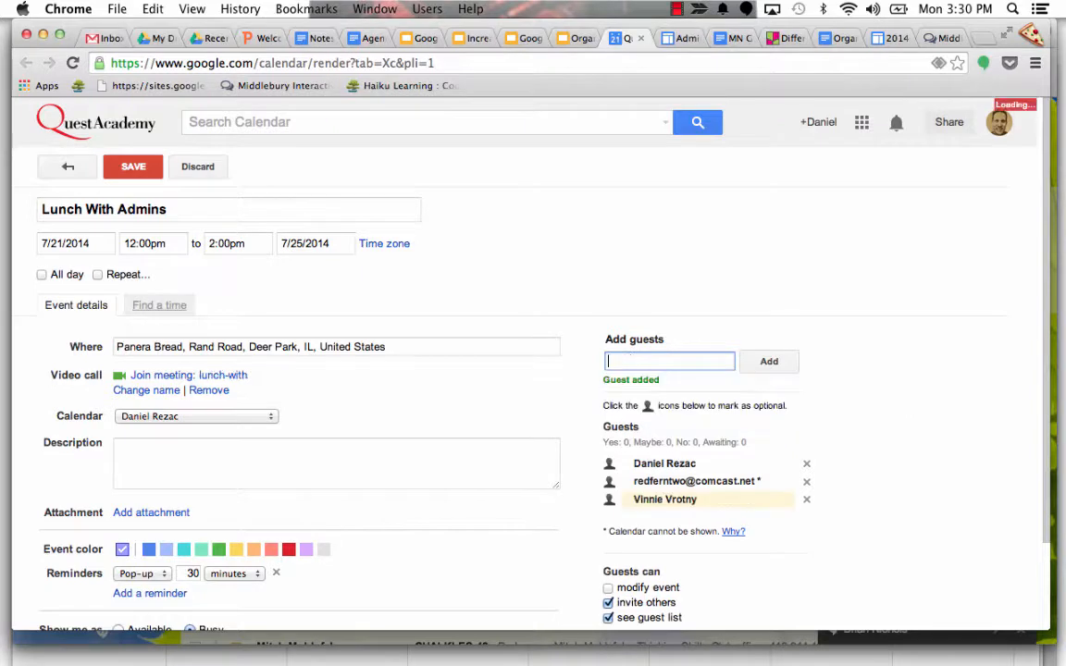
Step: Append "(Sample)" to the event title so it reads "Lunch With Admins (Sample)"
left_click(236, 220)
type("(Sample")
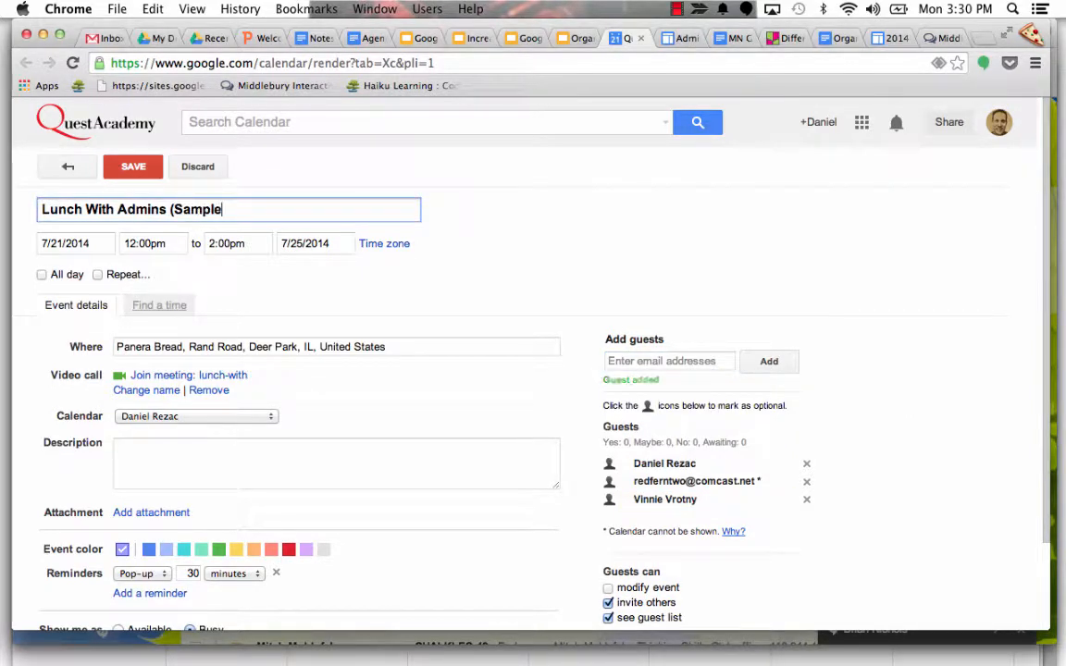
type(")")
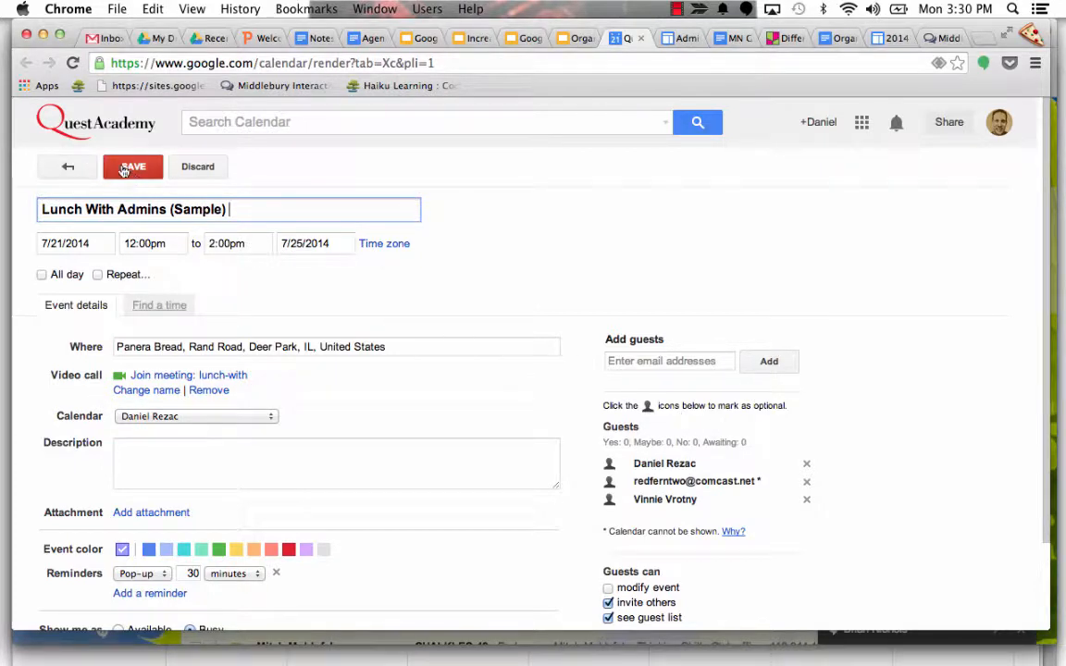
Step: Review the event's remaining options, including description, attachment, color, reminders, availability and privacy
scroll(566, 303, "down", 1)
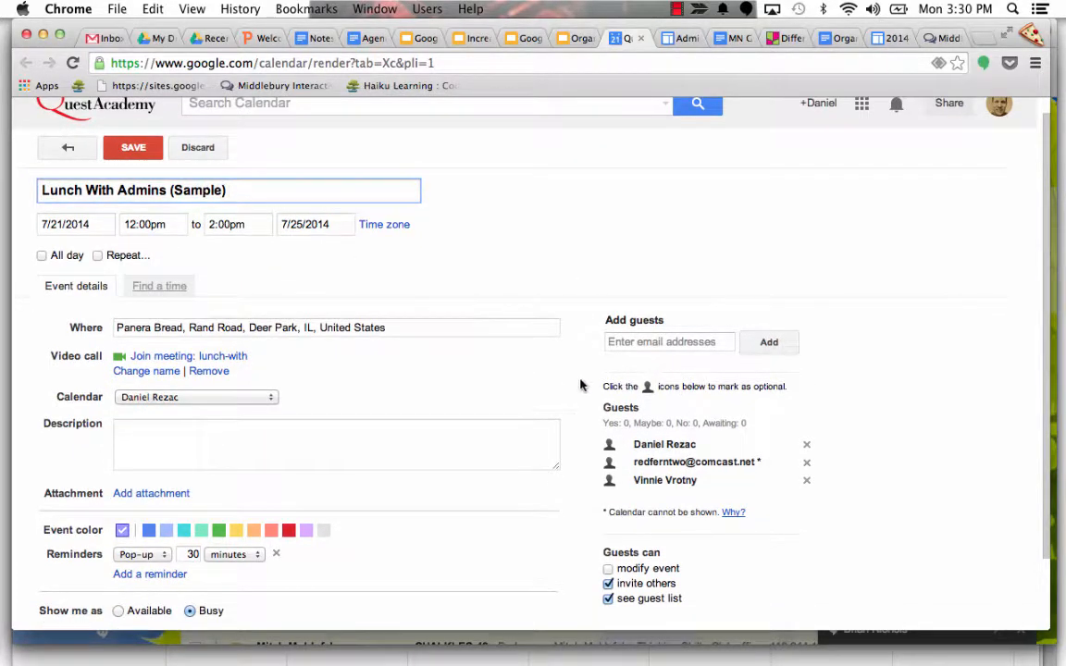
scroll(497, 367, "down", 3)
left_click(362, 394)
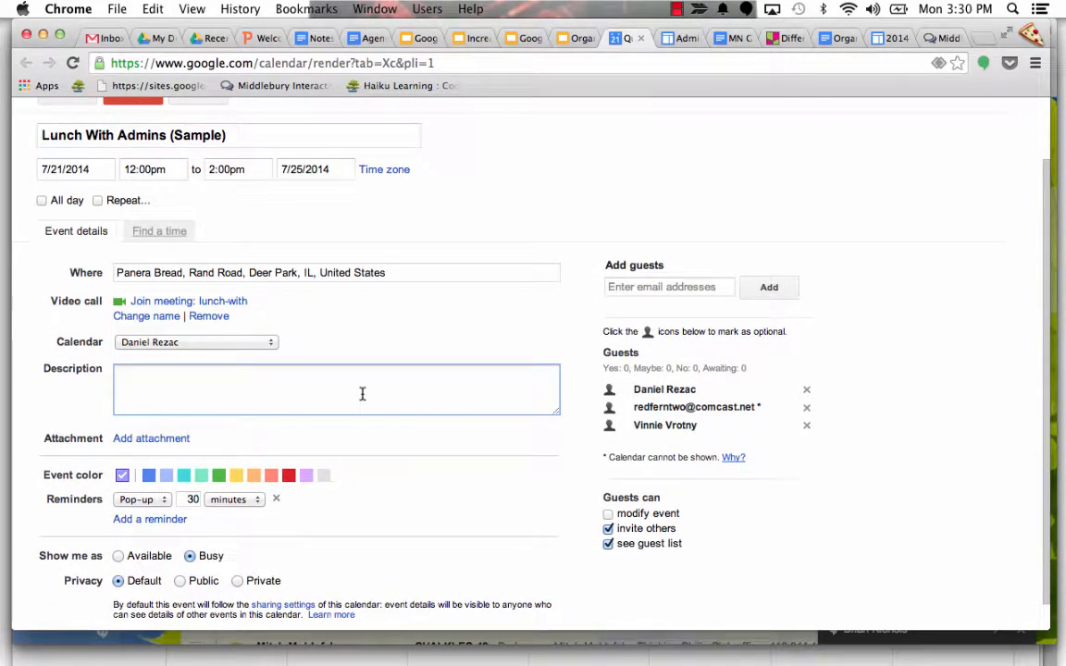
scroll(369, 458, "down", 1)
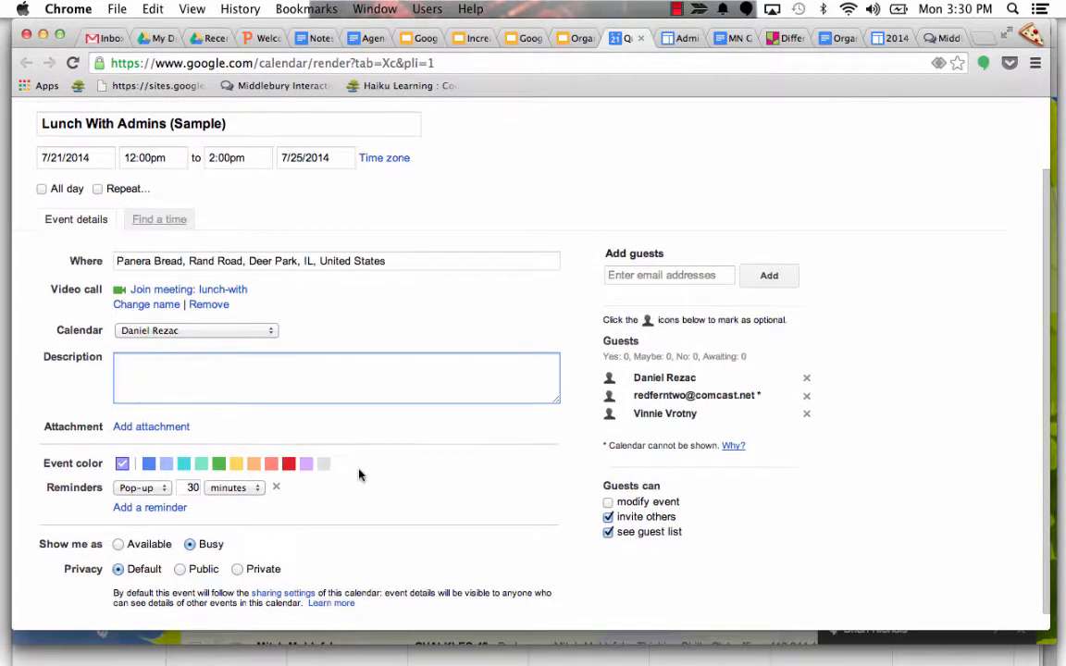
scroll(409, 447, "up", 4)
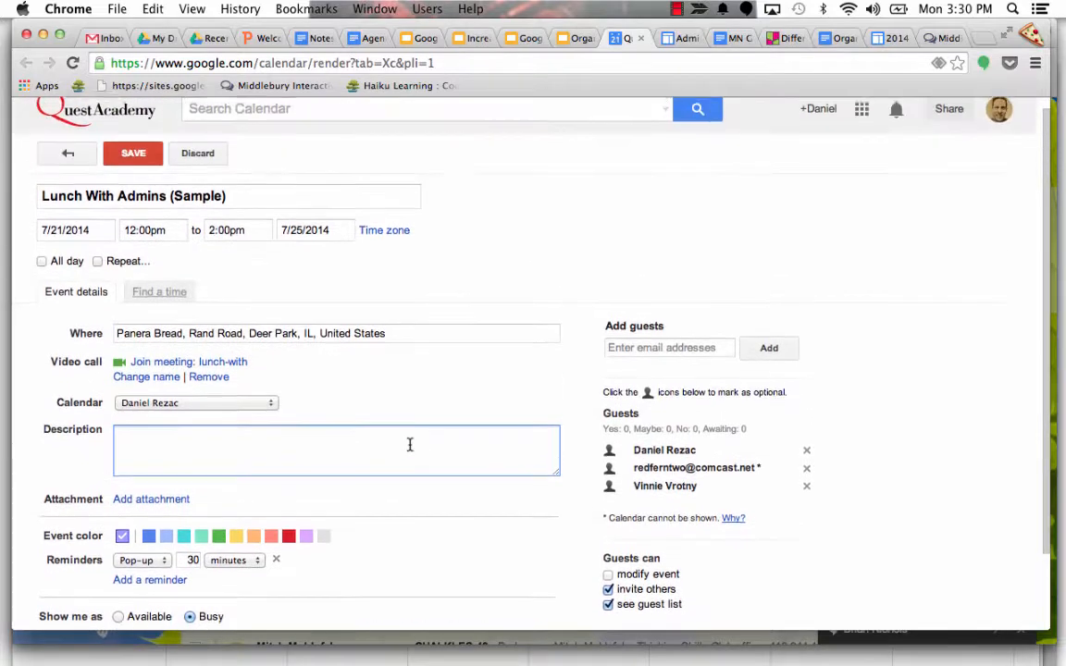
scroll(409, 447, "down", 4)
scroll(409, 443, "up", 5)
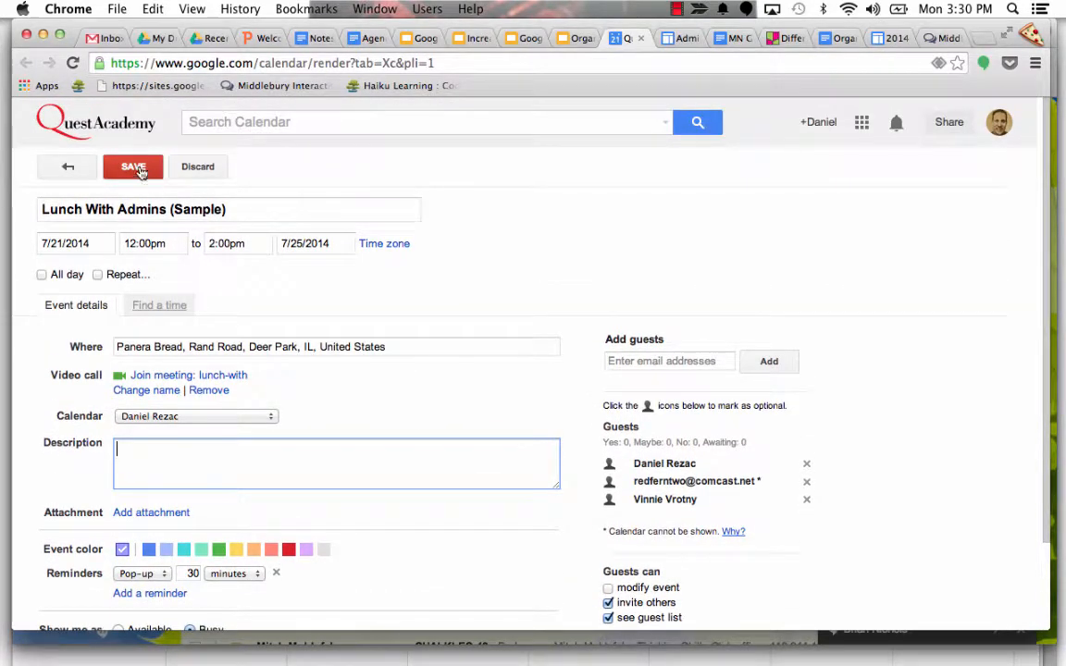
Step: Try to save the event, and dismiss the request to invite the guest from outside the organization
left_click(135, 170)
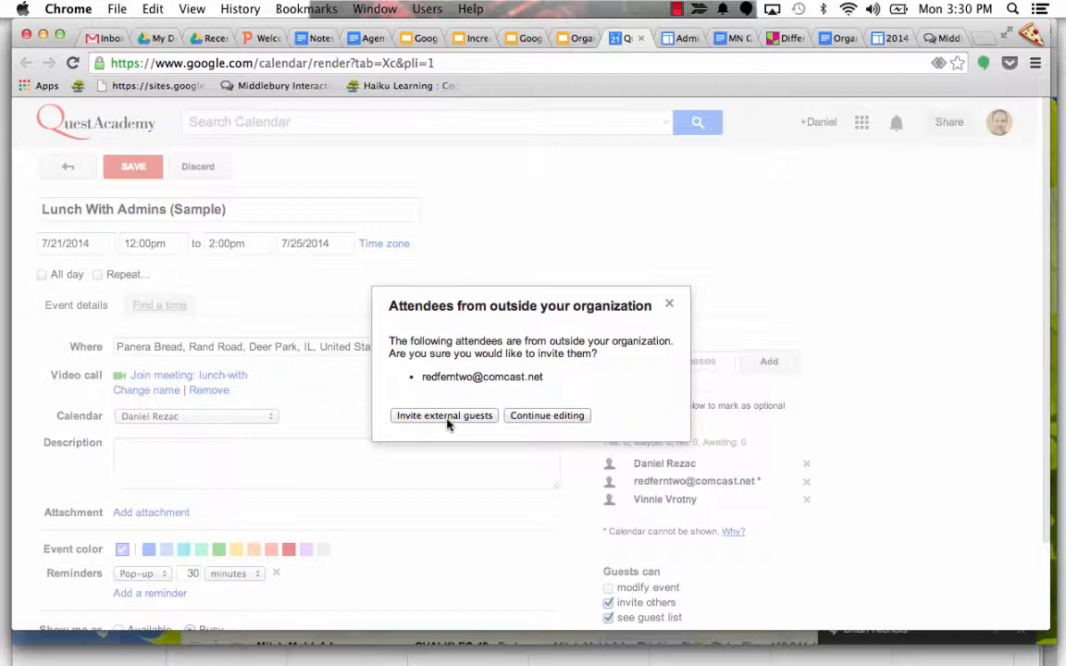
left_click(670, 305)
left_click(676, 9)
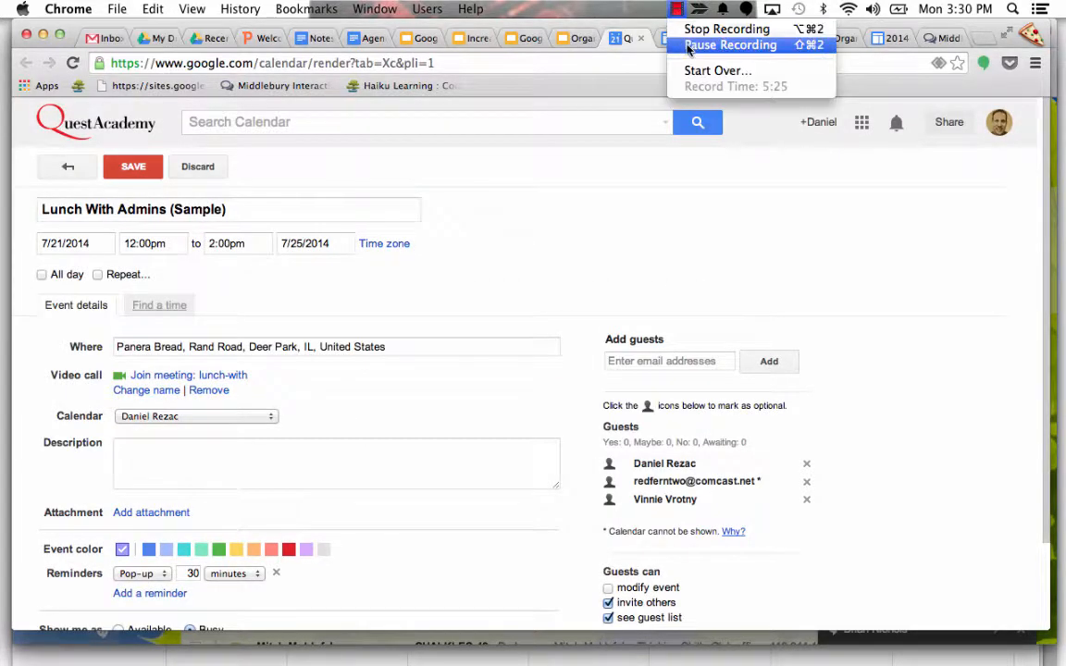
left_click(717, 43)
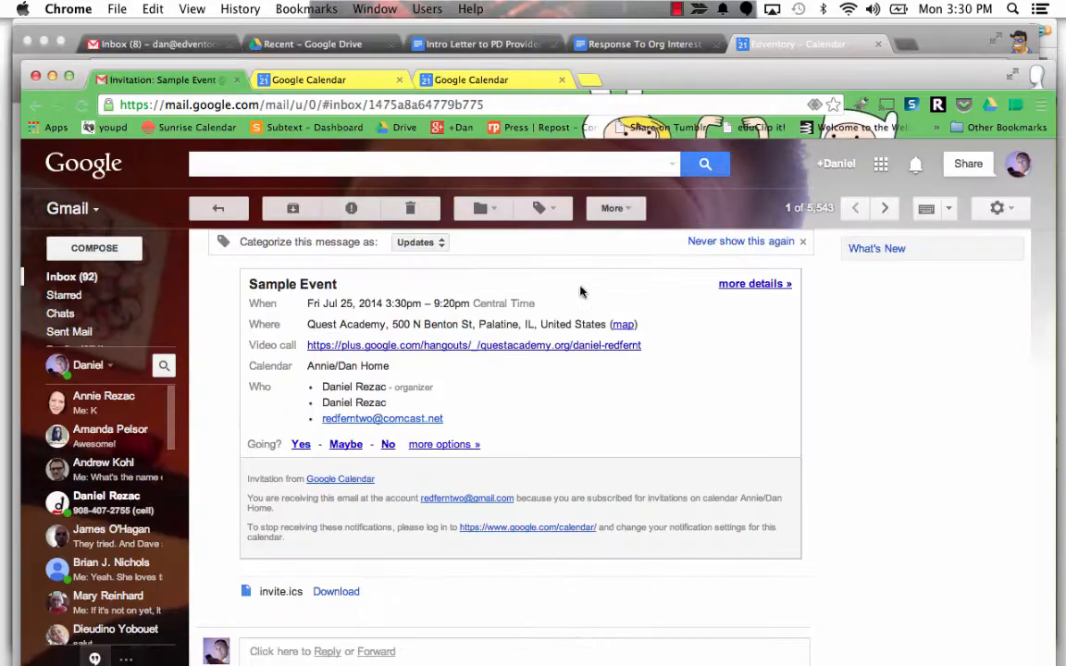
Step: Examine the Sample Event invitation email in Gmail, including its event details and attendance response options
scroll(718, 397, "down", 2)
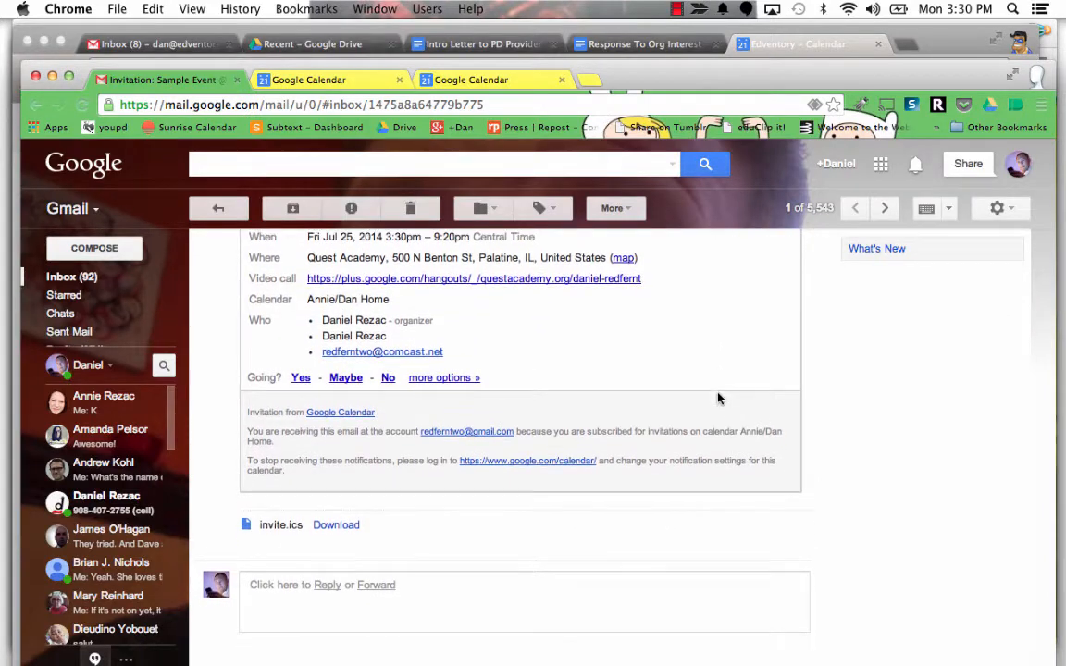
scroll(719, 398, "up", 1)
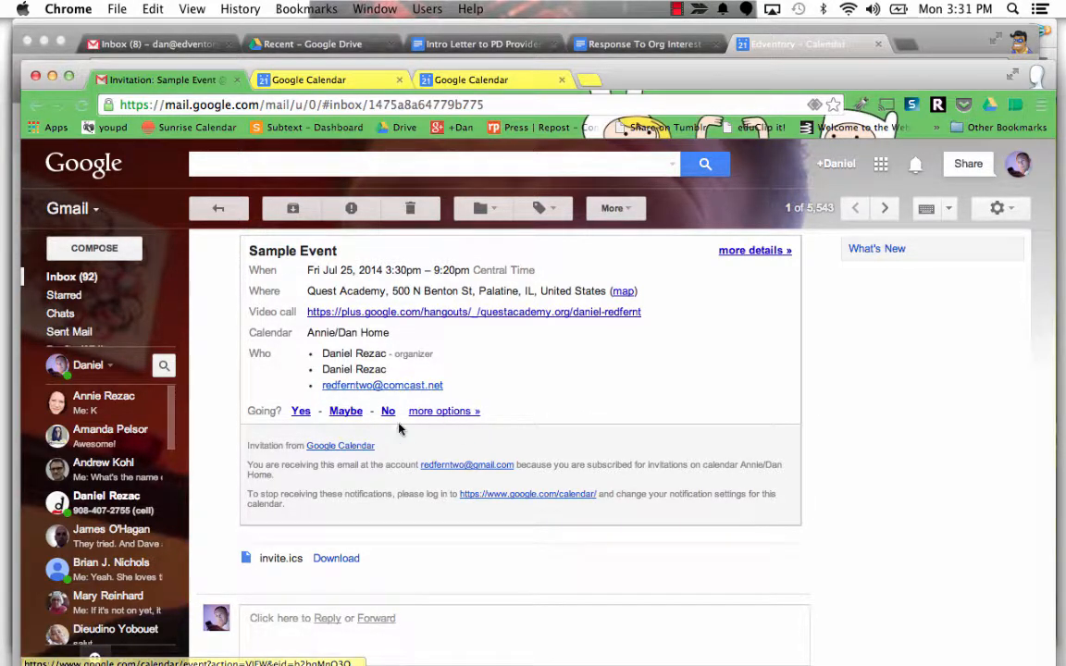
scroll(611, 426, "up", 1)
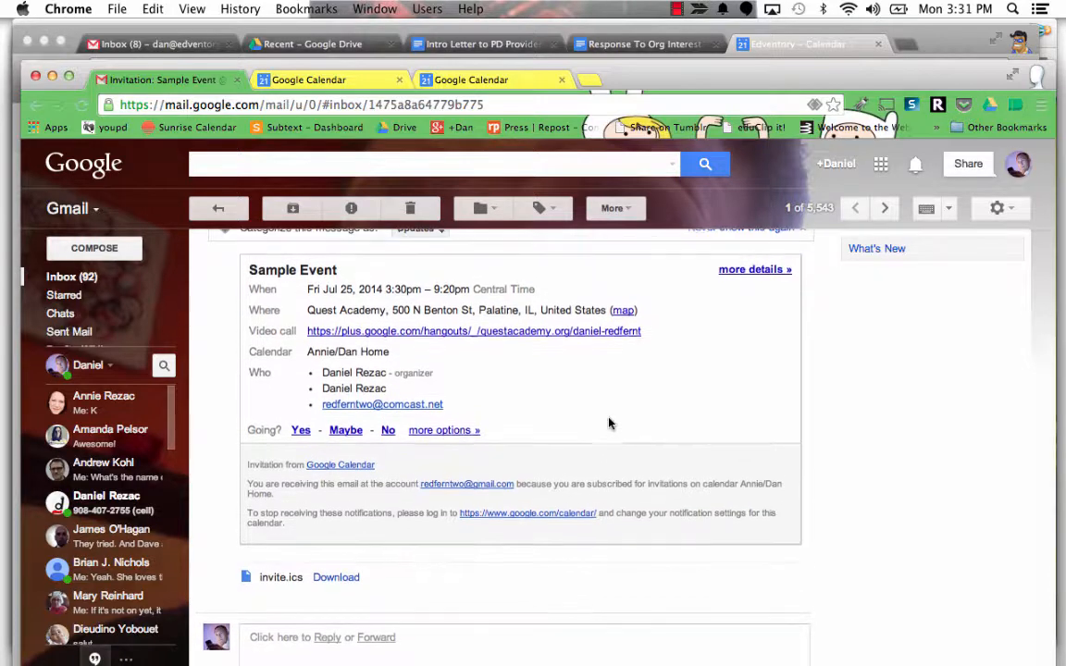
left_click(677, 8)
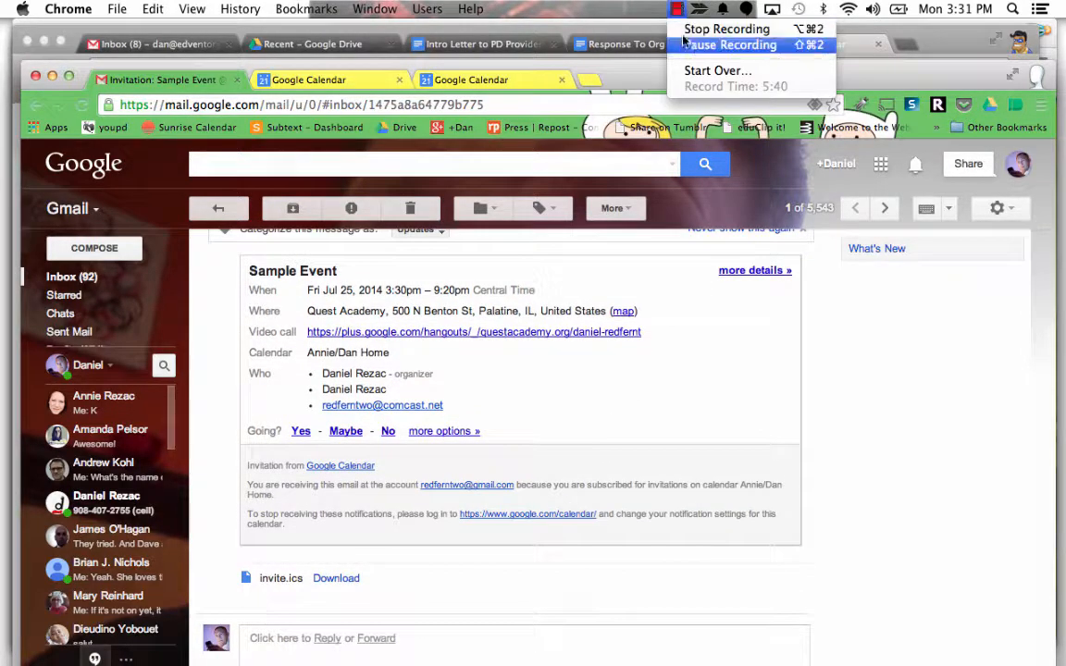
left_click(703, 46)
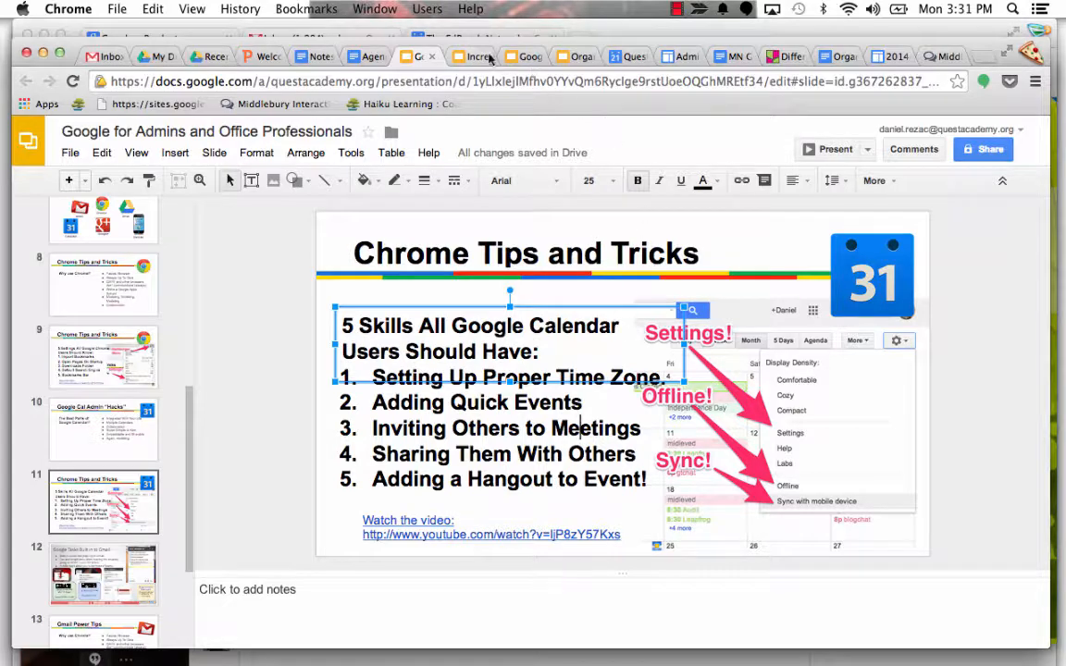
Step: Switch from the Google Slides presentation back to the July 2014 month view in Google Calendar
left_click(633, 58)
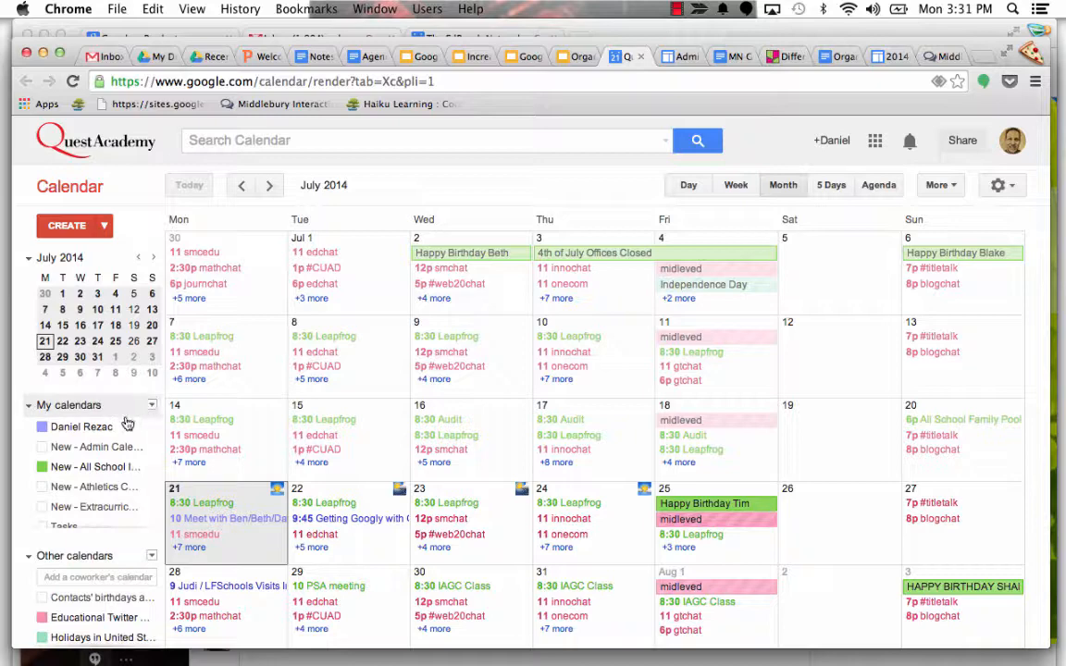
Step: Start a new calendar named Sample Calendar (Tech Pedagogy), with "..." as its description
left_click(152, 408)
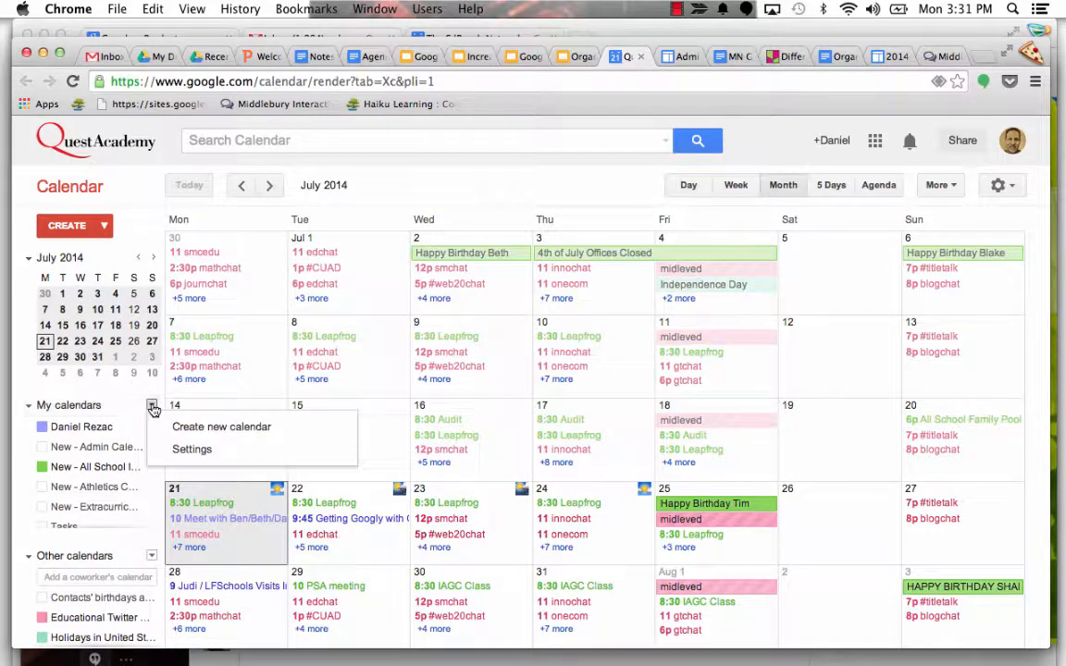
left_click(207, 430)
type("Sample Calendar (Tech Pedagogy")
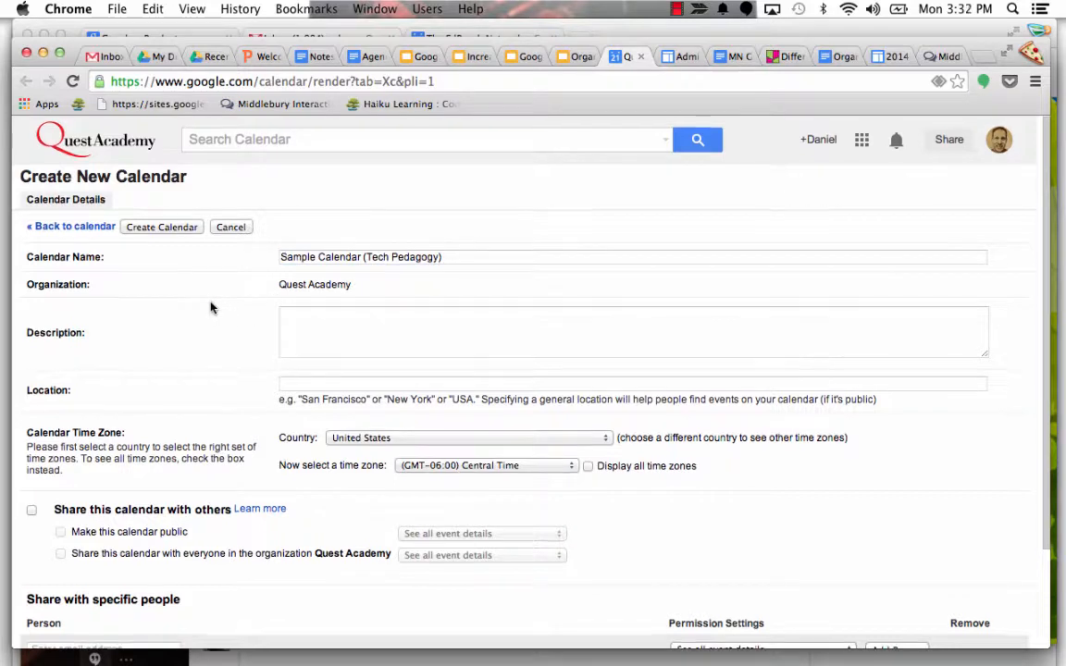
left_click(338, 319)
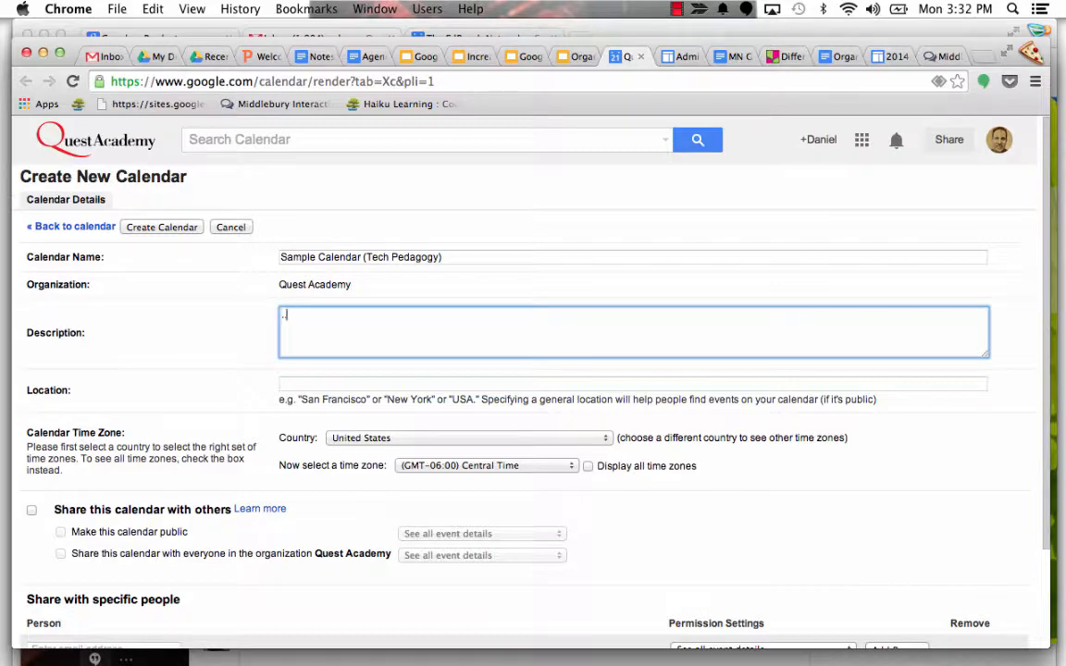
Step: Share the new calendar with everyone in the Quest Academy organization, letting them see all event details
scroll(236, 431, "down", 2)
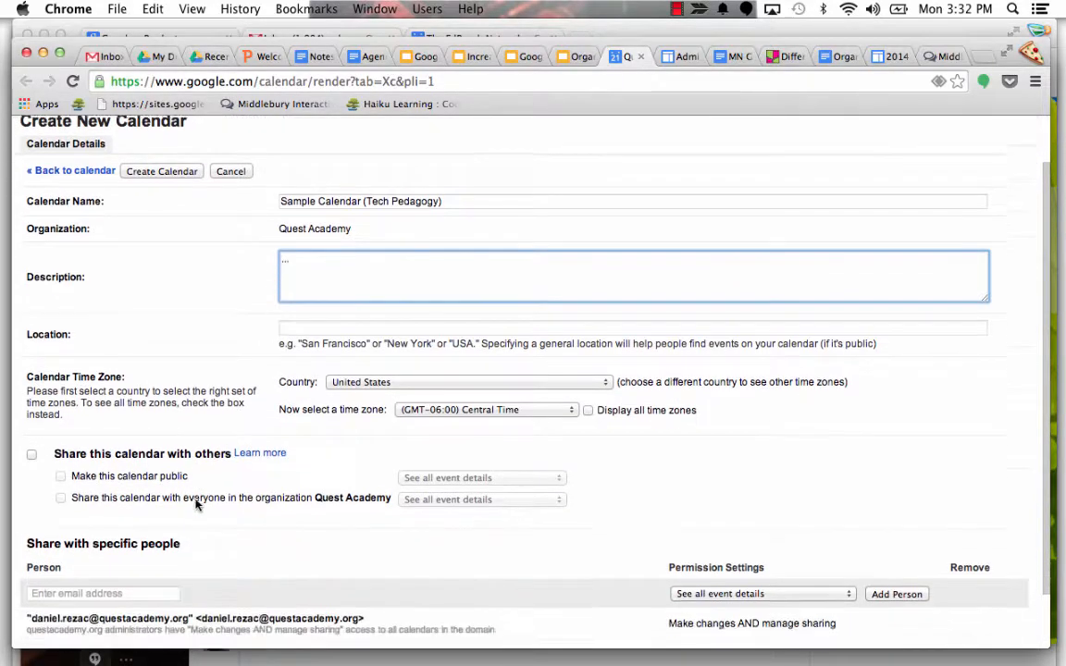
scroll(176, 472, "down", 3)
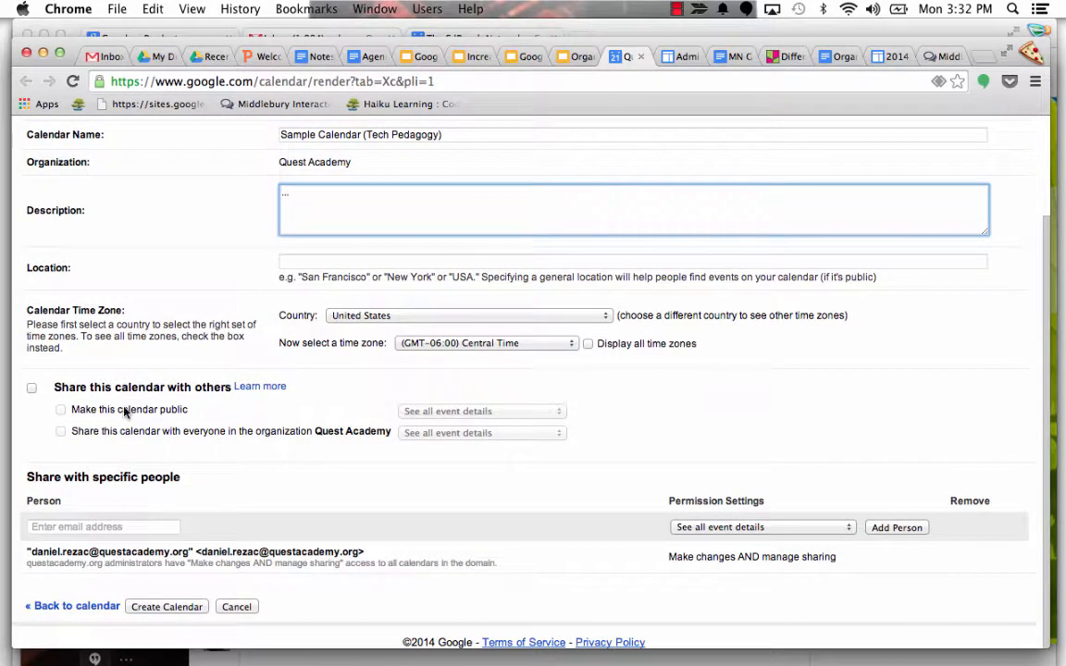
left_click(32, 388)
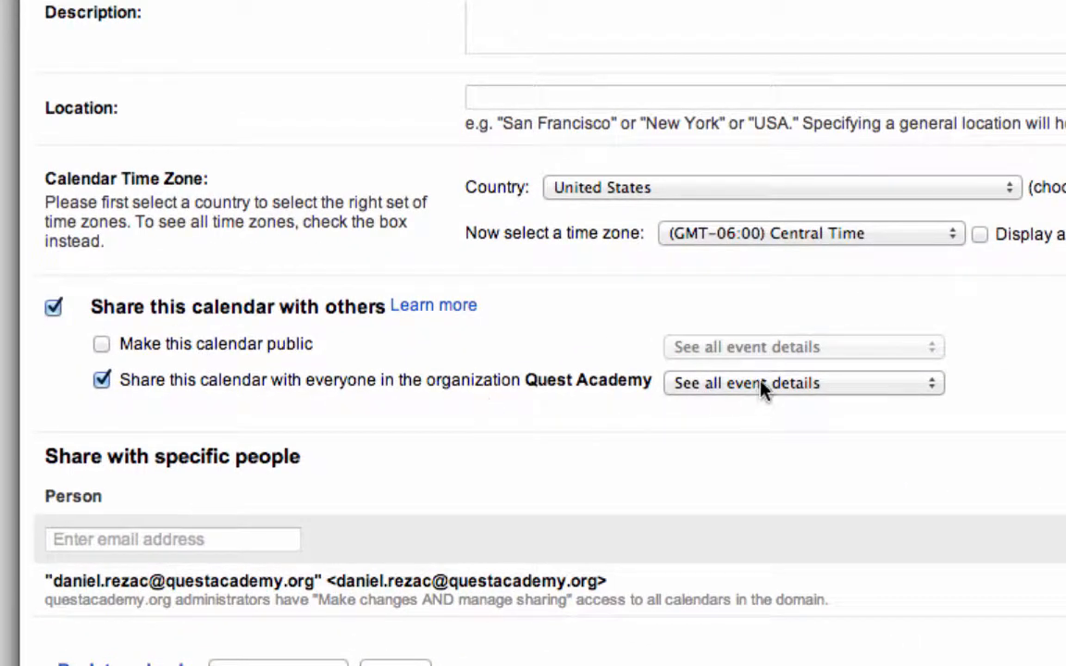
Step: Add a coworker from the suggested contacts to the specific people the calendar is shared with
left_click(235, 540)
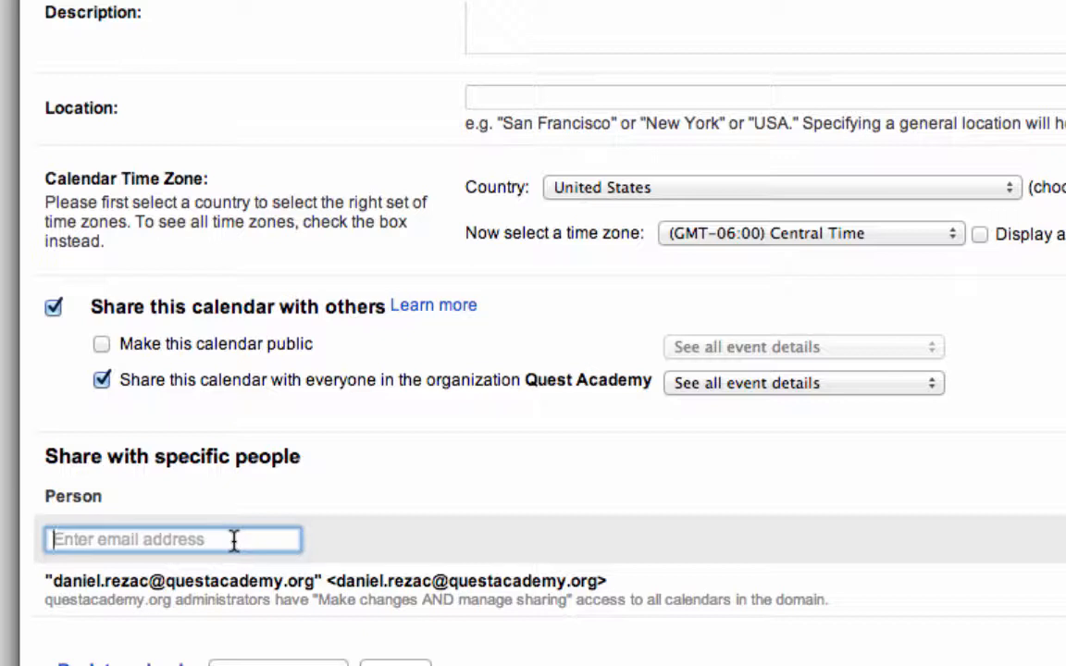
type("art")
key("Return")
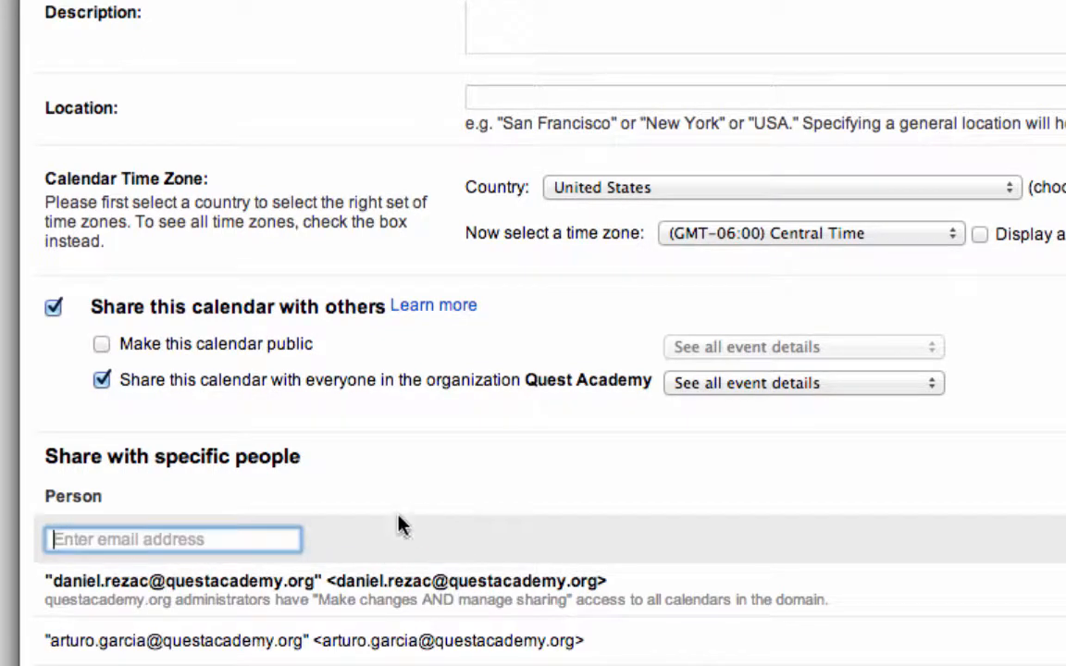
type("ARTU")
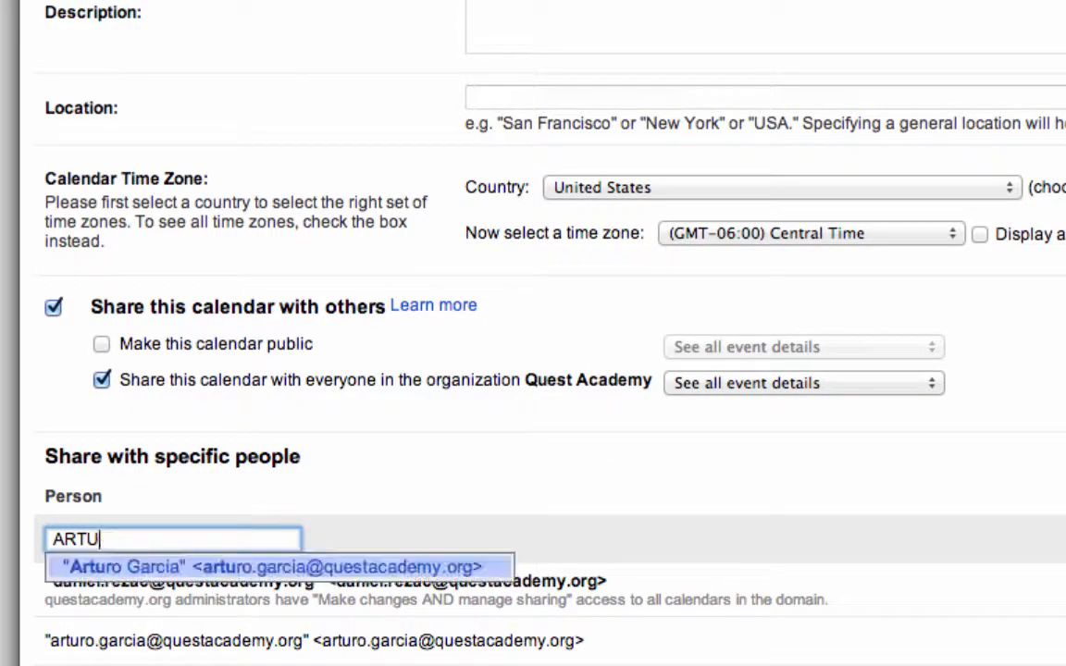
left_click(335, 566)
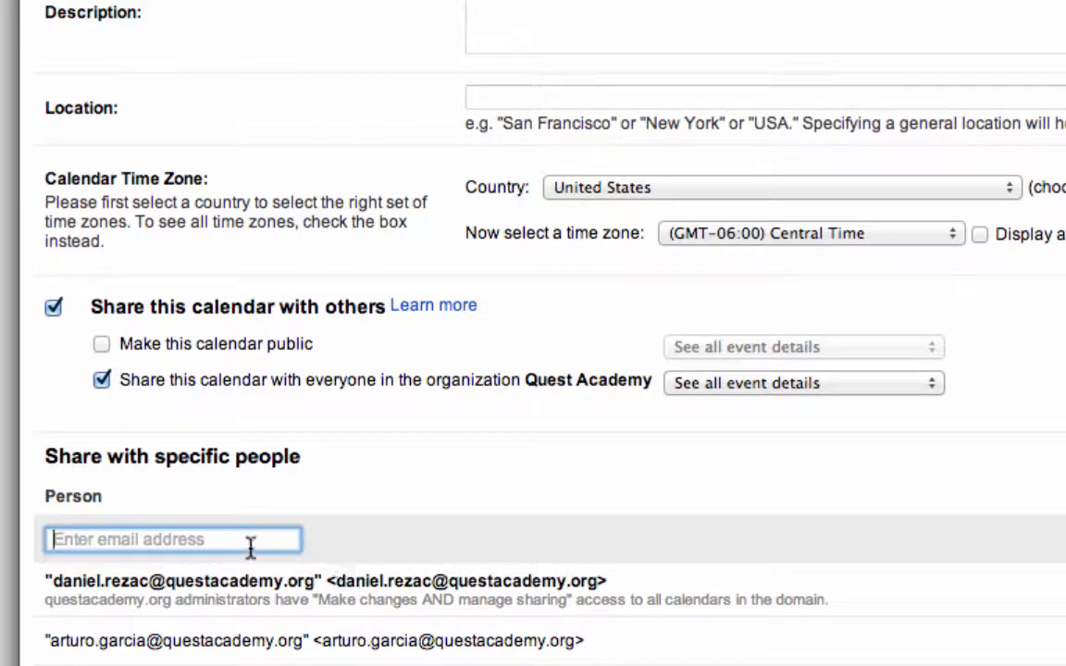
Step: Add a second coworker to the specific people who can access the calendar
scroll(372, 607, "down", 1)
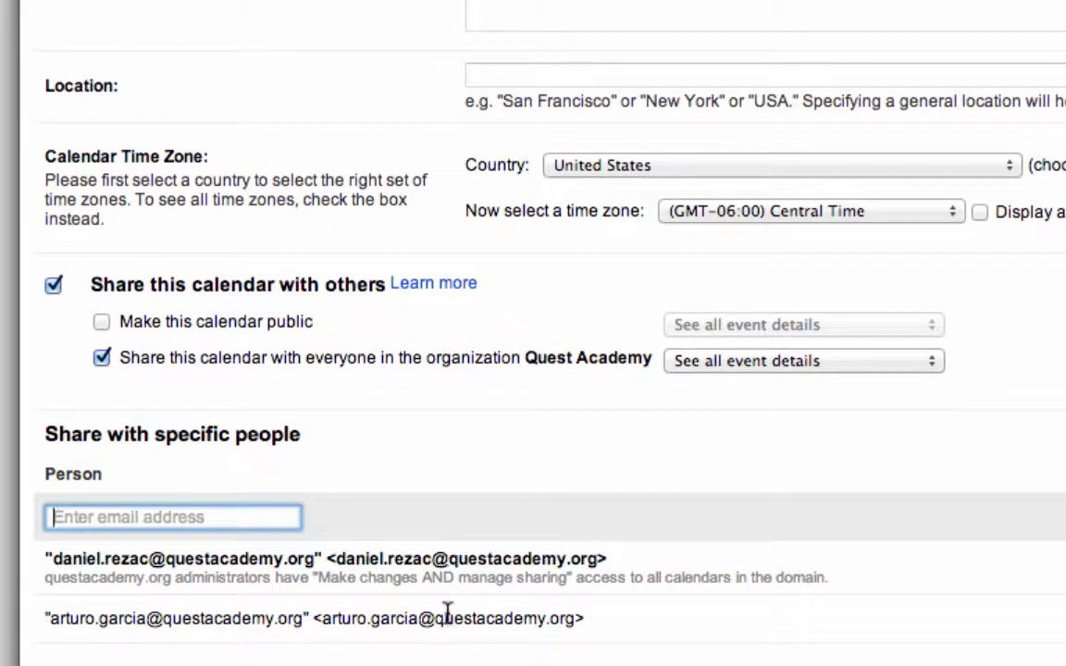
left_click(201, 502)
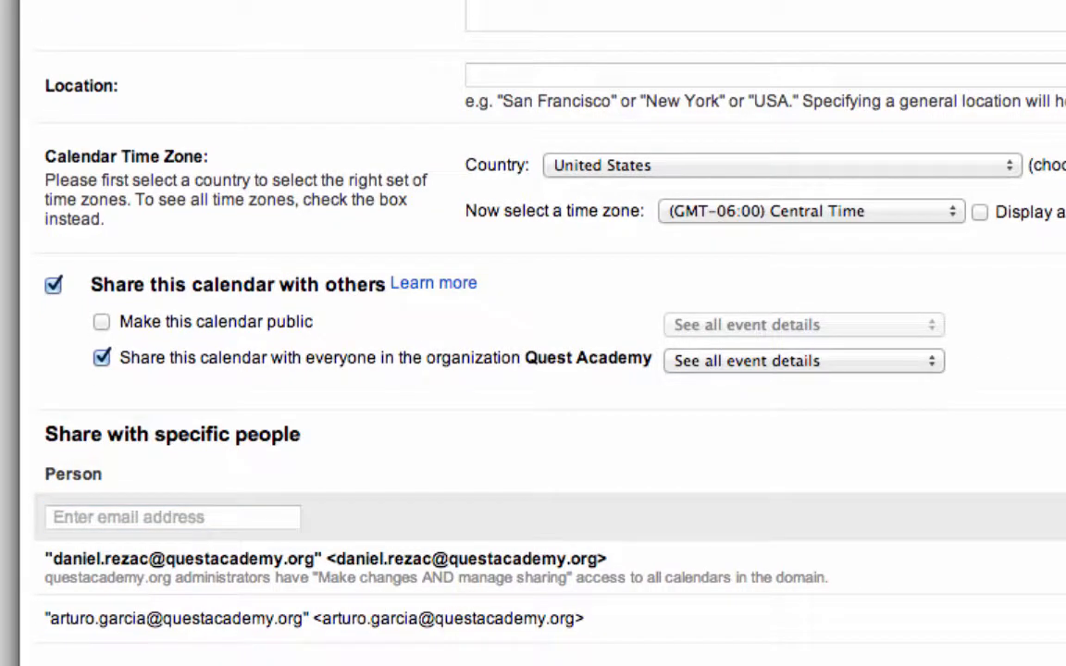
left_click(181, 518)
type("HETHER")
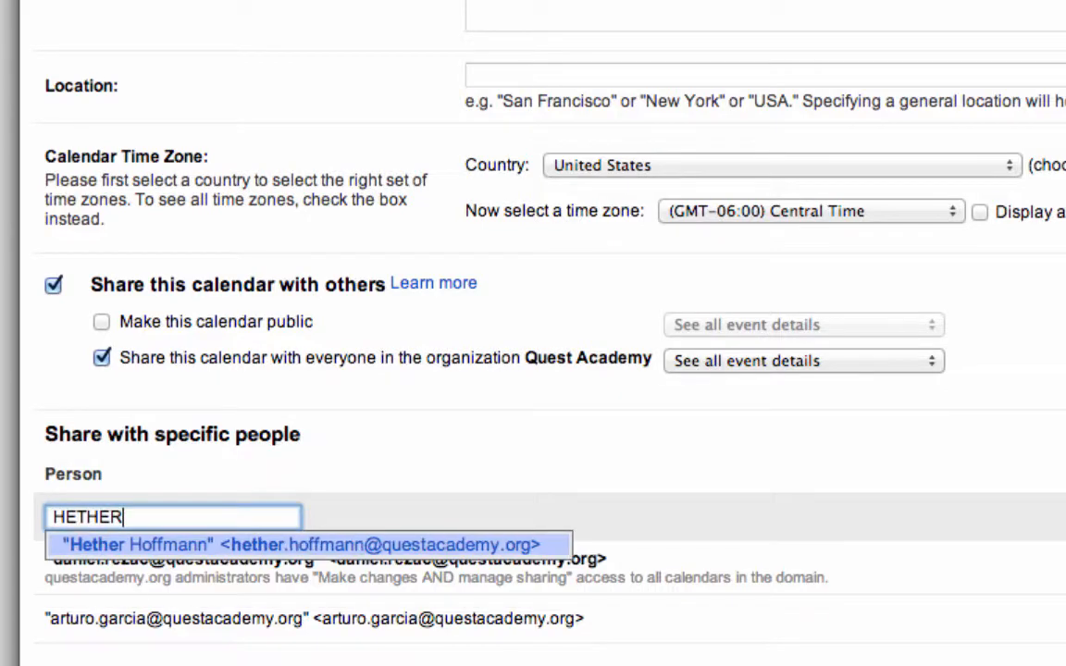
left_click(191, 545)
Step: Make the calendar public, and turn public access off again
scroll(580, 509, "up", 2)
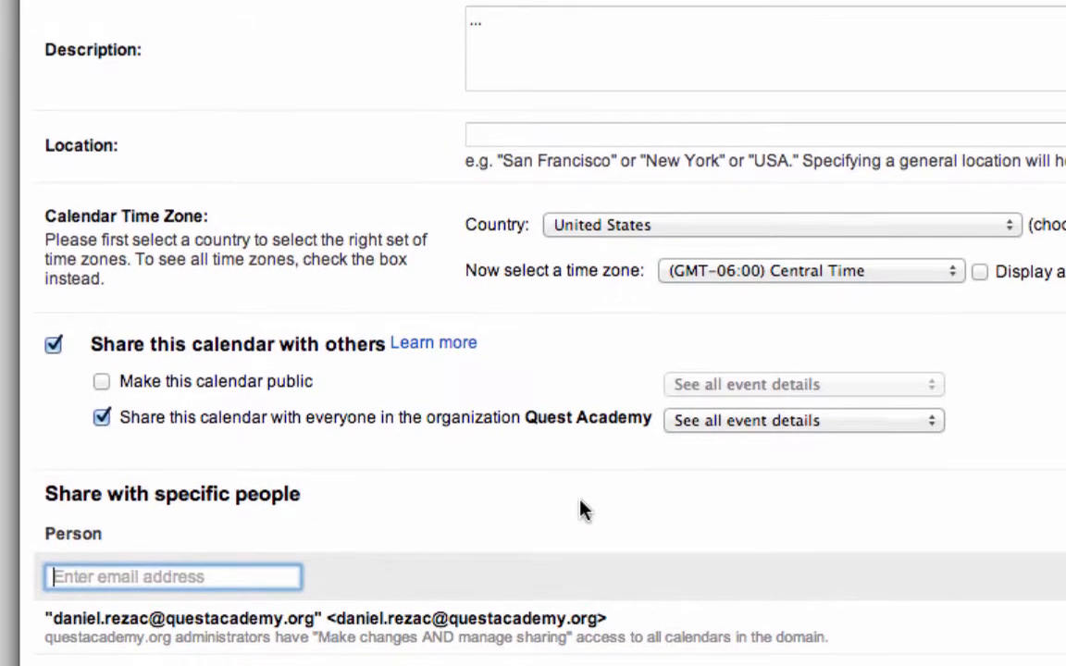
scroll(580, 509, "up", 4)
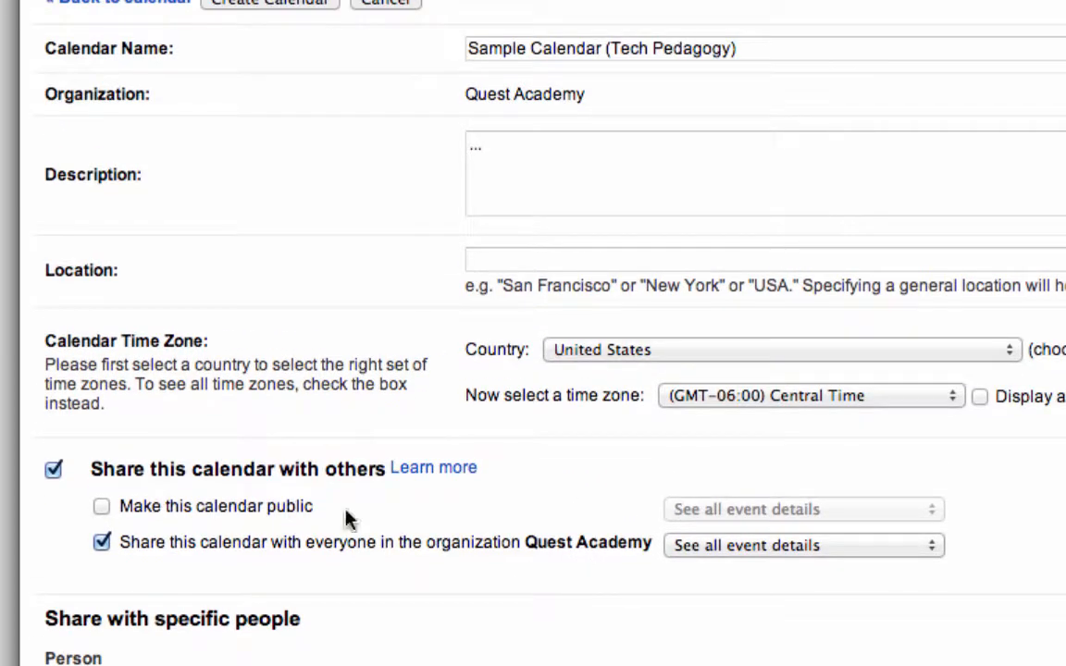
left_click(102, 507)
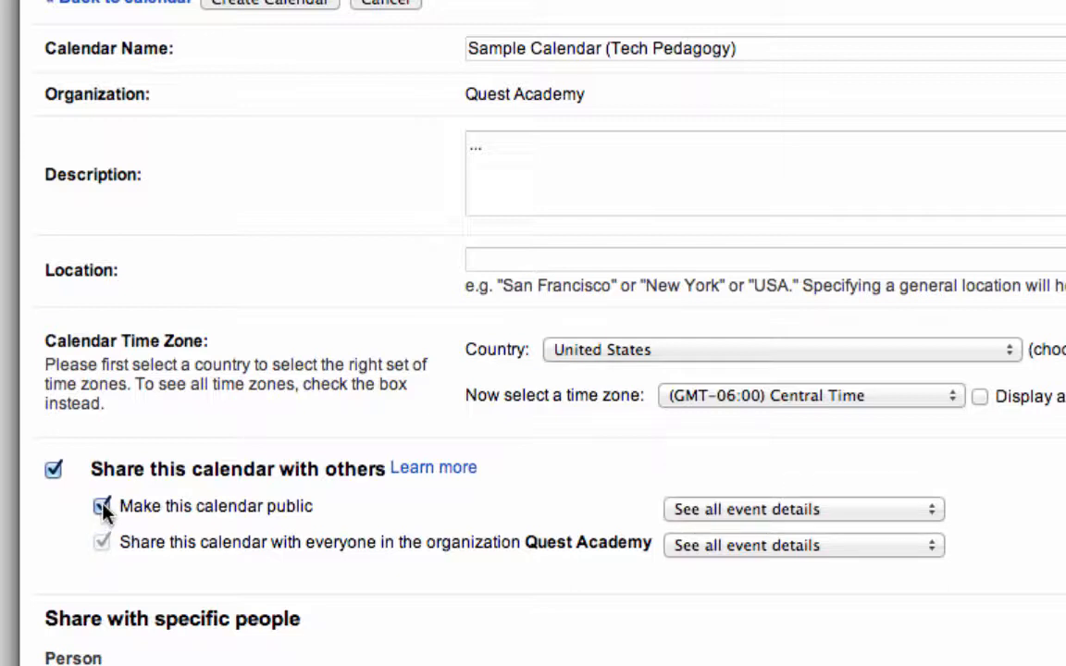
left_click(102, 507)
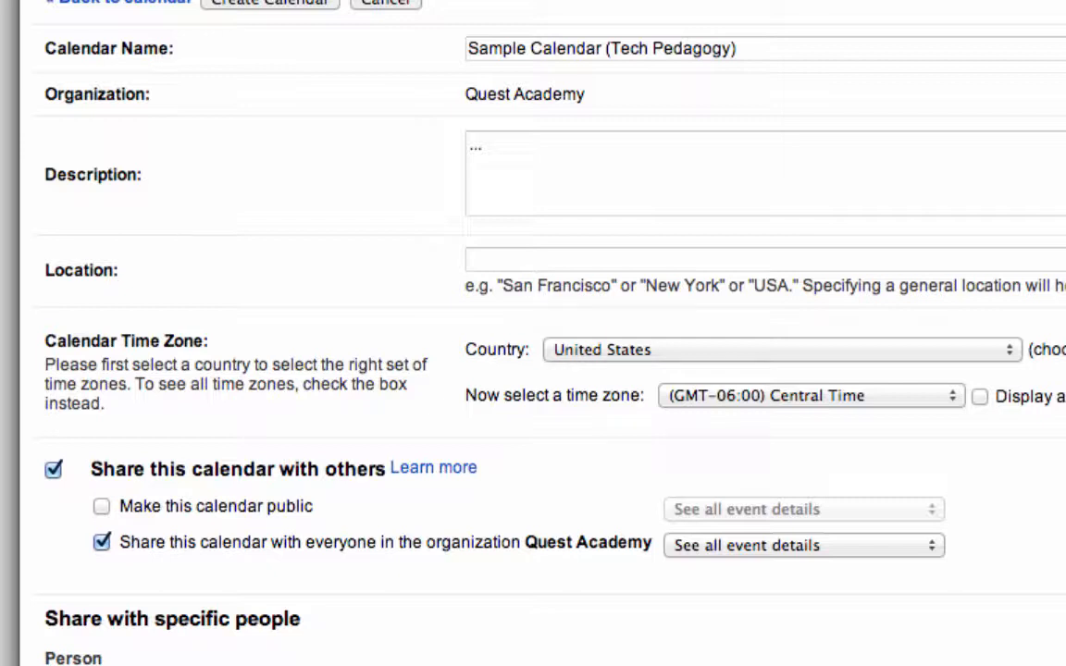
Step: Review the new calendar's organization sharing setting and its list of specific people, and return to the July 2014 month view
scroll(737, 544, "up", 1)
scroll(57, 488, "down", 2)
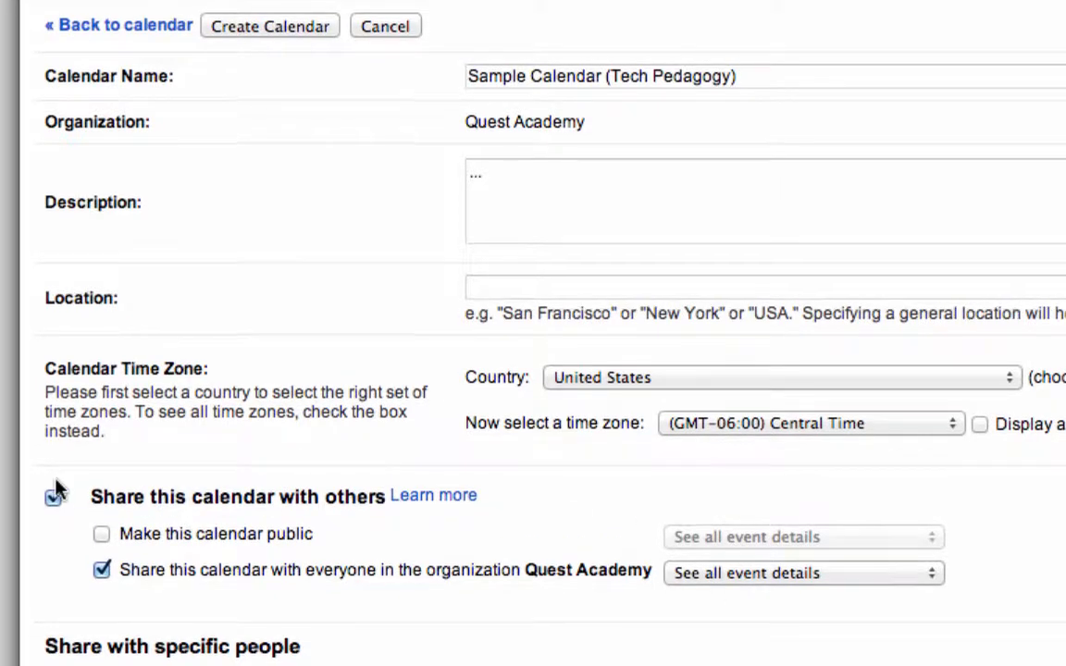
scroll(65, 483, "down", 4)
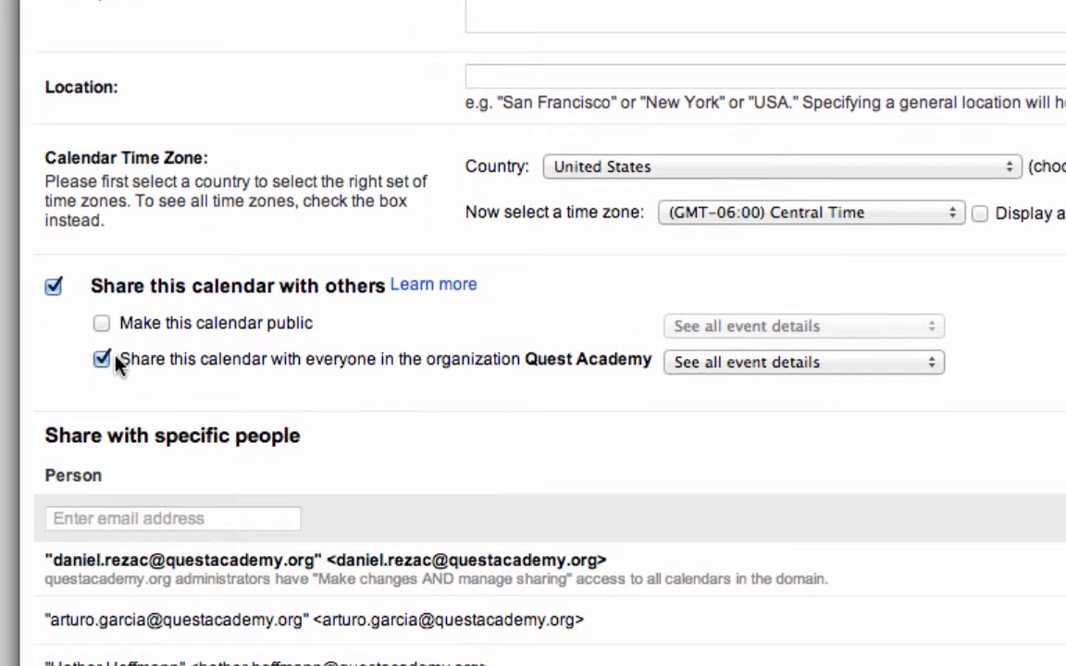
scroll(265, 341, "down", 2)
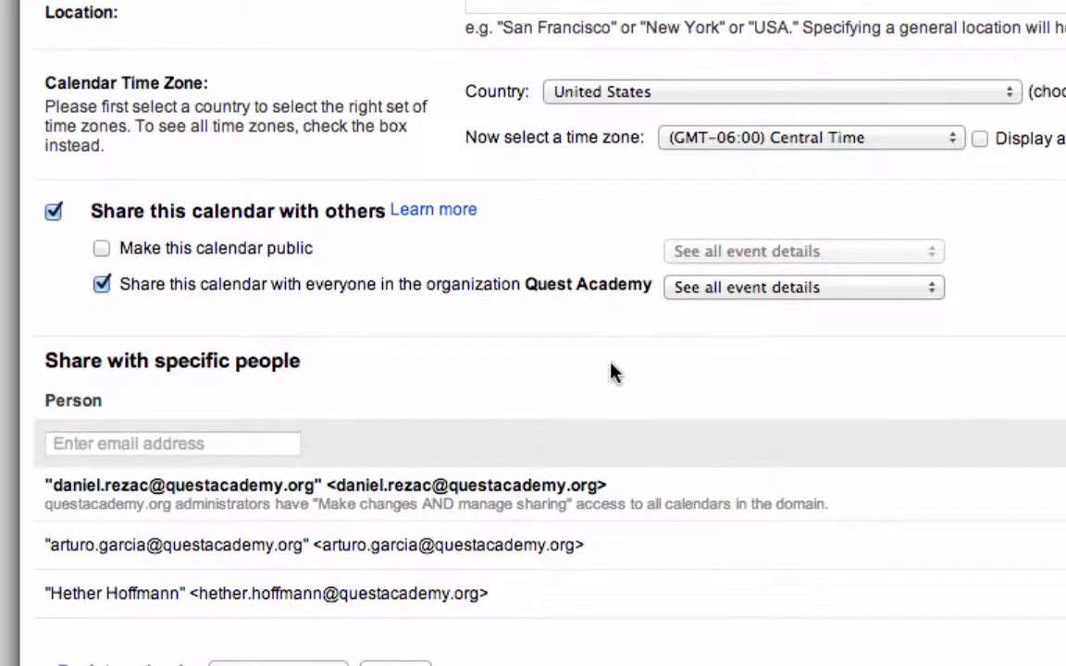
scroll(613, 374, "up", 5)
scroll(581, 379, "up", 4)
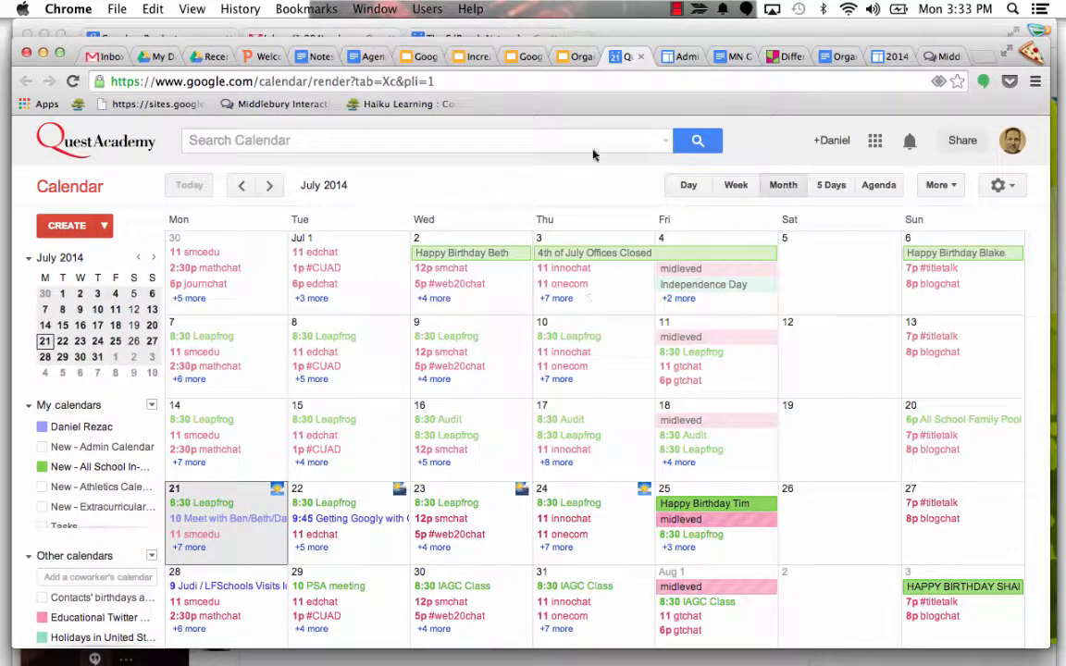
Step: Create a new event titled SAMPLE EVENT
left_click_drag(539, 44, 537, 31)
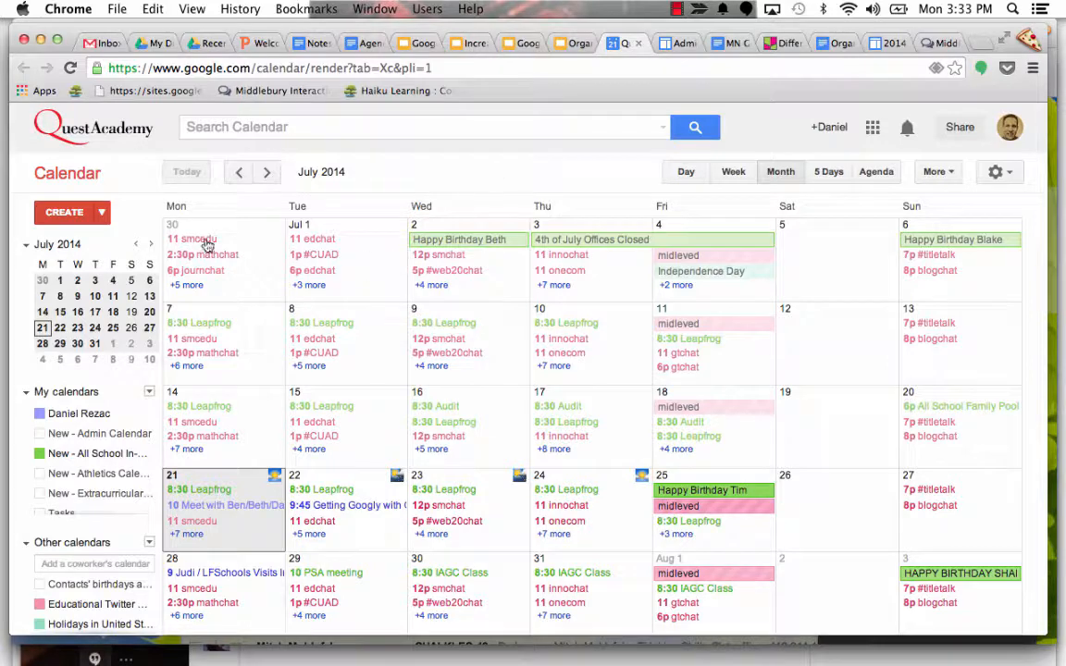
left_click(65, 213)
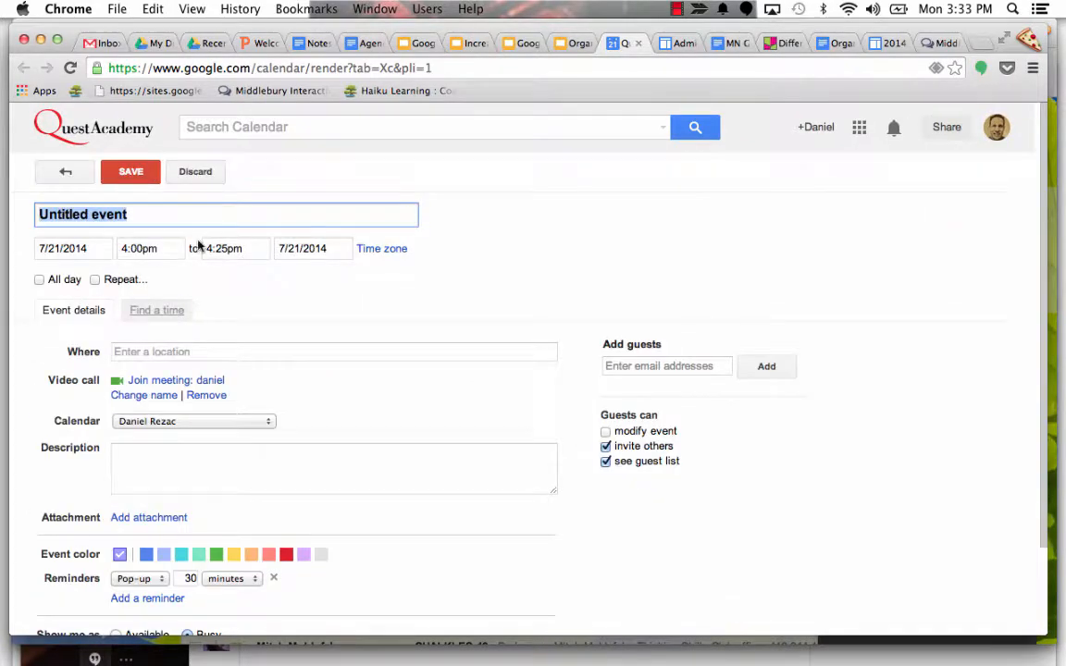
type("SAMPLE ")
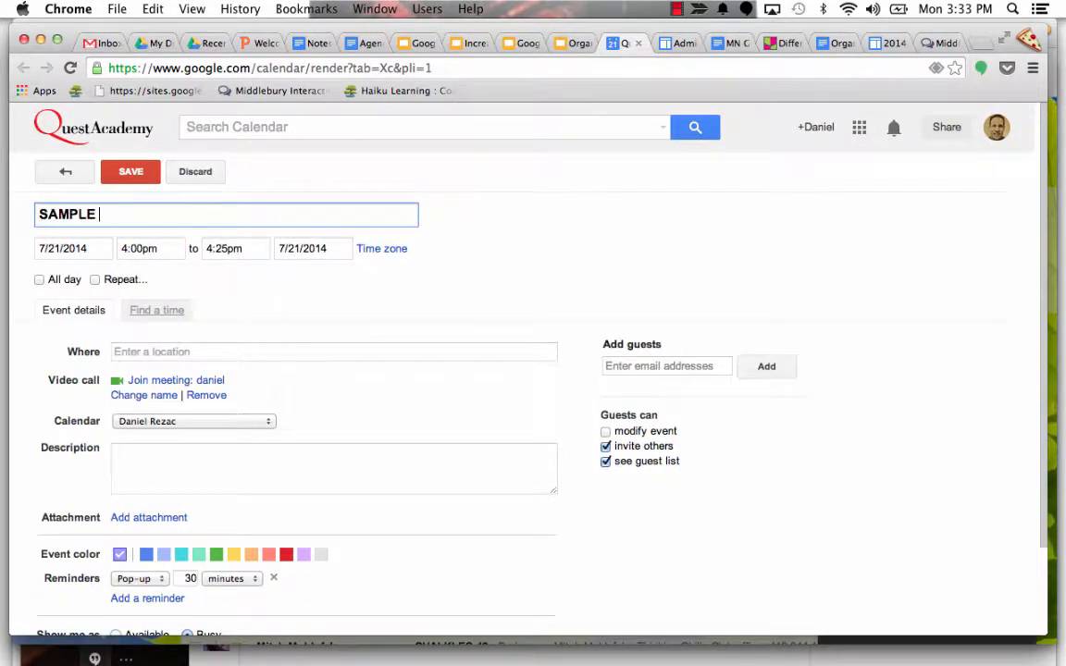
type("EVETN")
Step: Schedule the event for 7/24/2014 from 3:00pm to 4:00pm
left_click(80, 255)
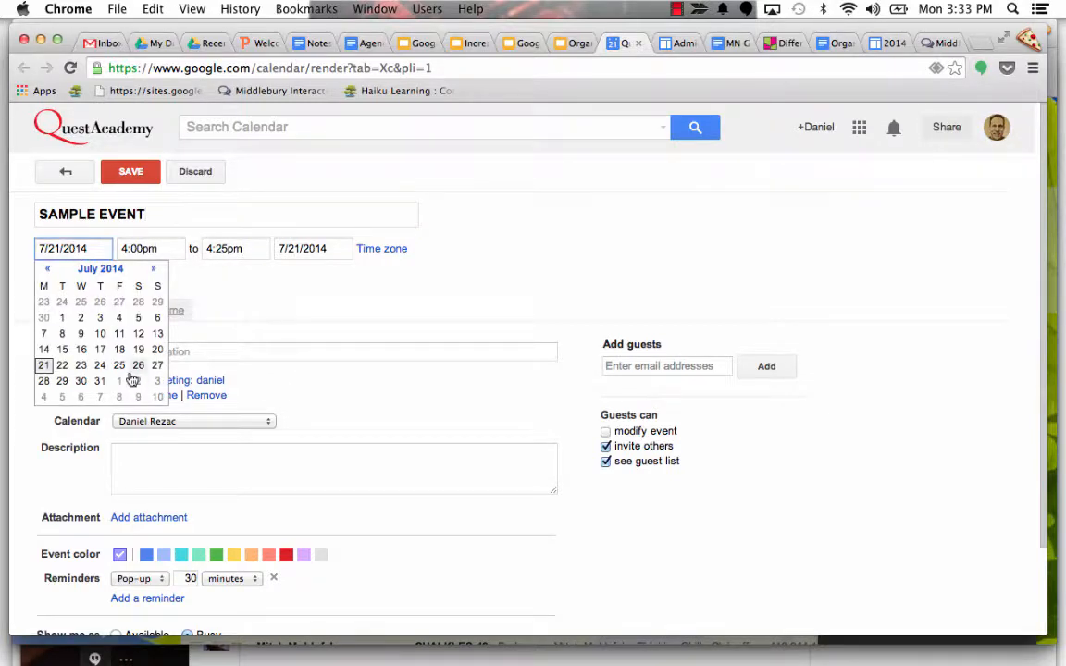
left_click(92, 335)
left_click(152, 248)
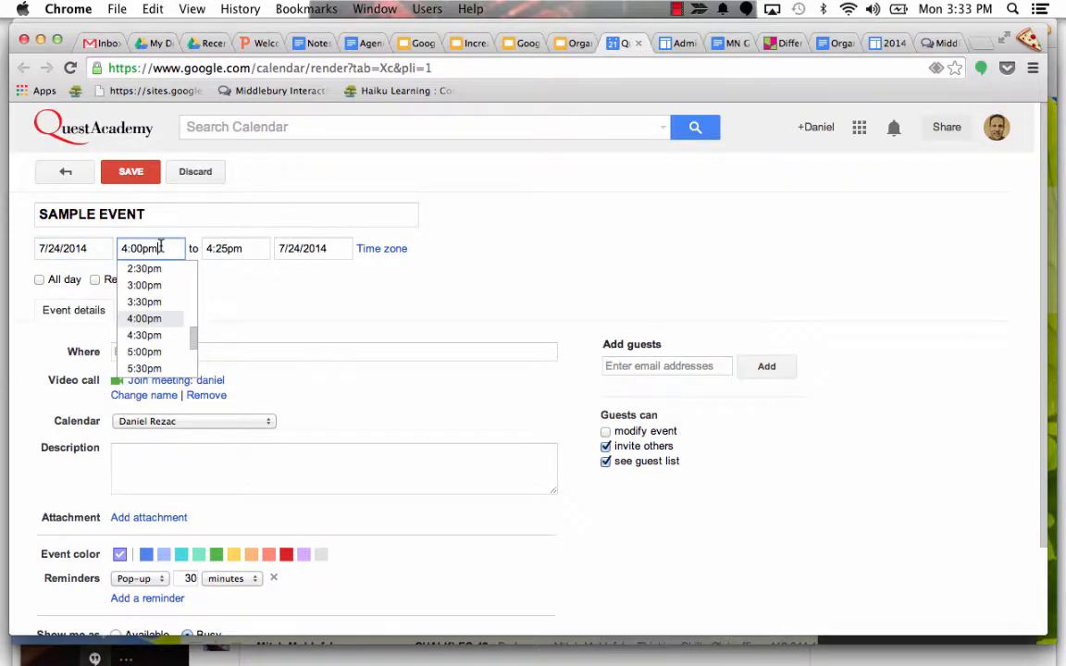
type("3")
key("Tab")
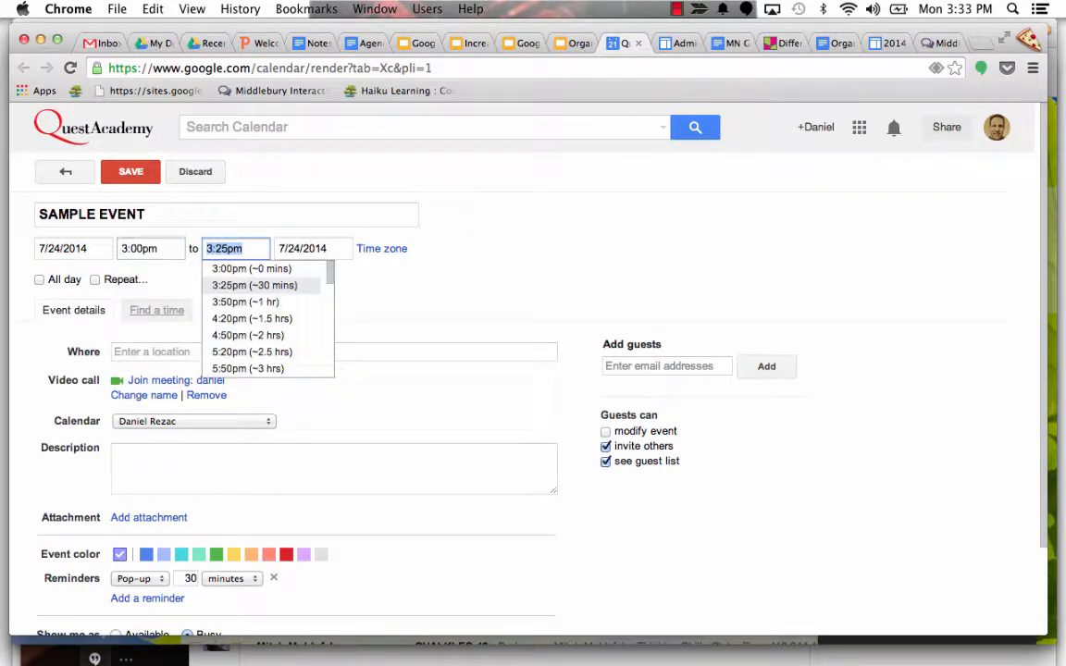
type("4")
key("Tab")
left_click(220, 285)
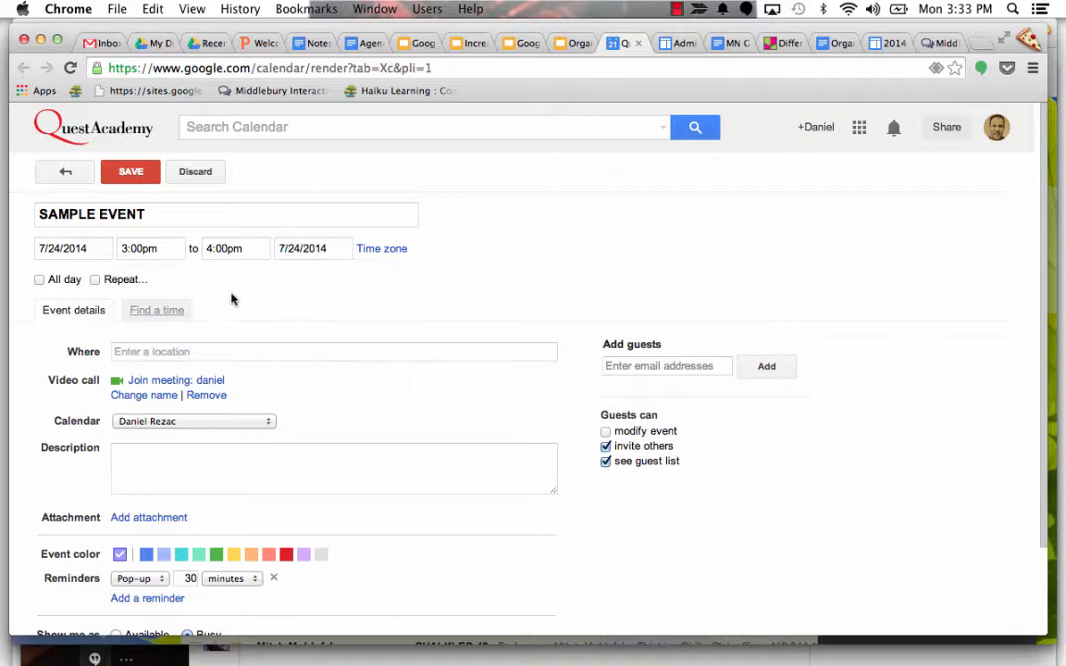
Step: Change the name of the event's video call to Tech Pedagogy
scroll(230, 297, "down", 3)
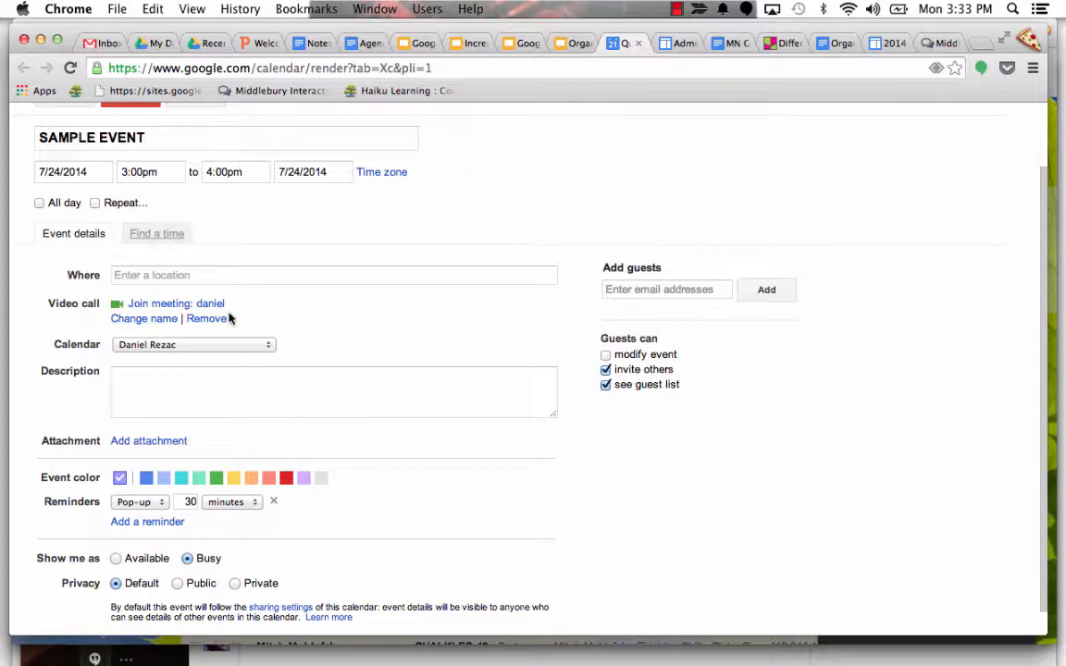
scroll(265, 311, "down", 1)
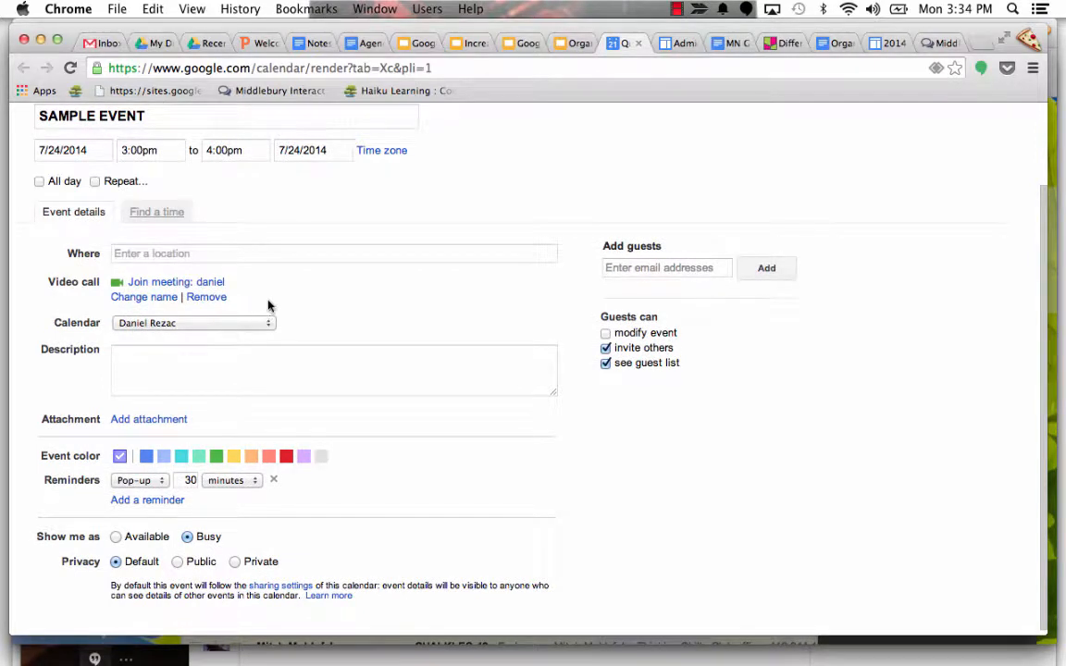
left_click(154, 300)
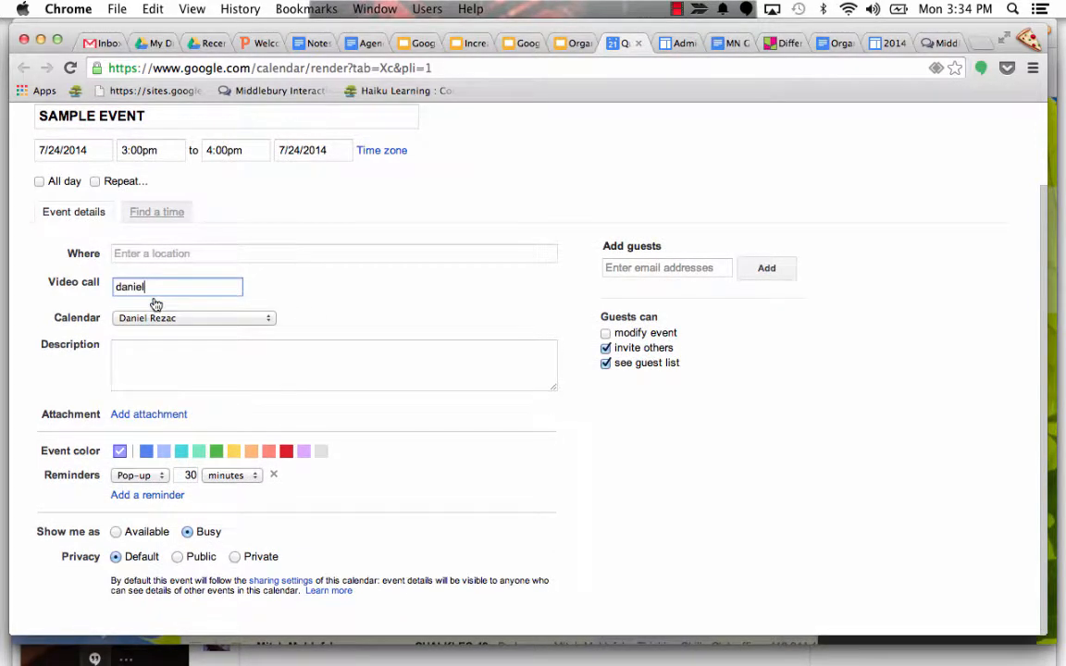
key("super+a")
key("BackSpace")
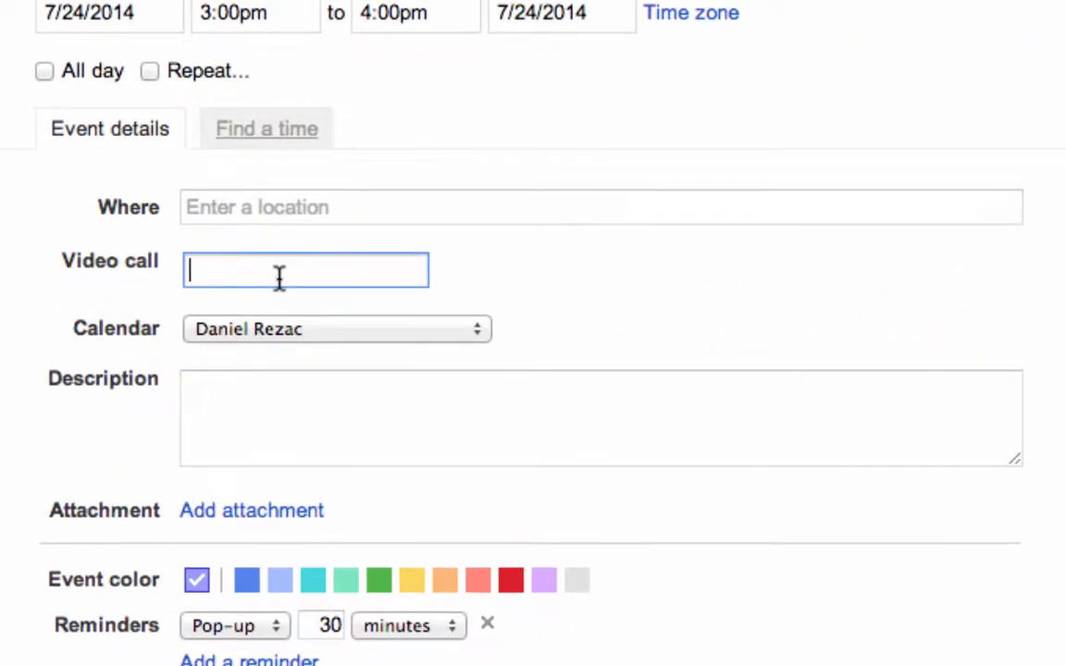
type("Tech Ped")
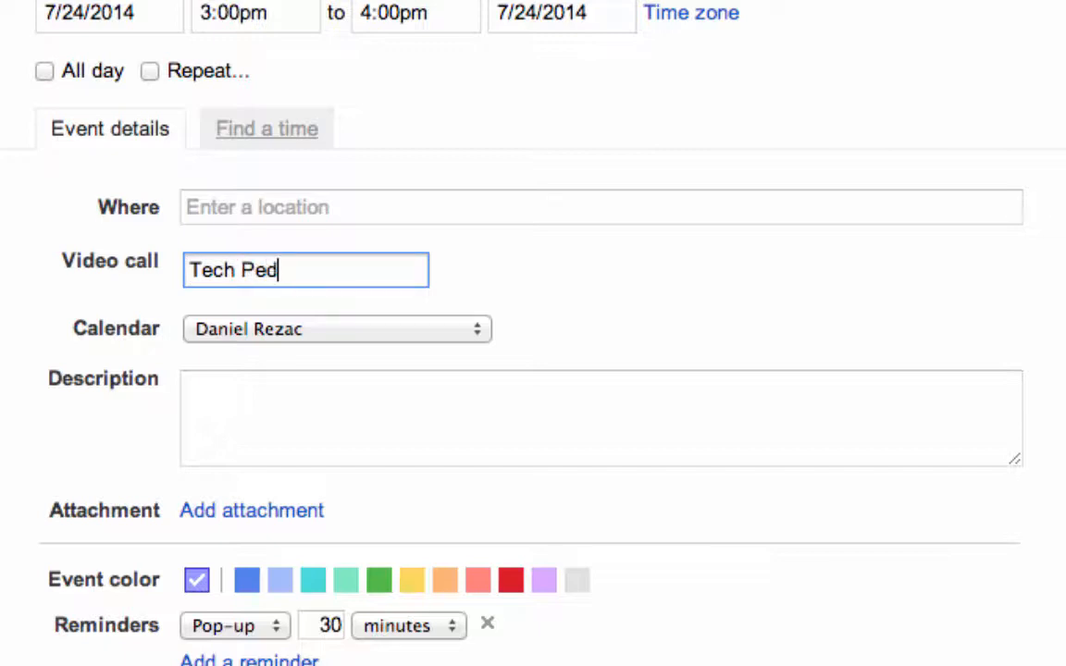
type("agogfy")
key("BackSpace")
key("BackSpace")
type("y ")
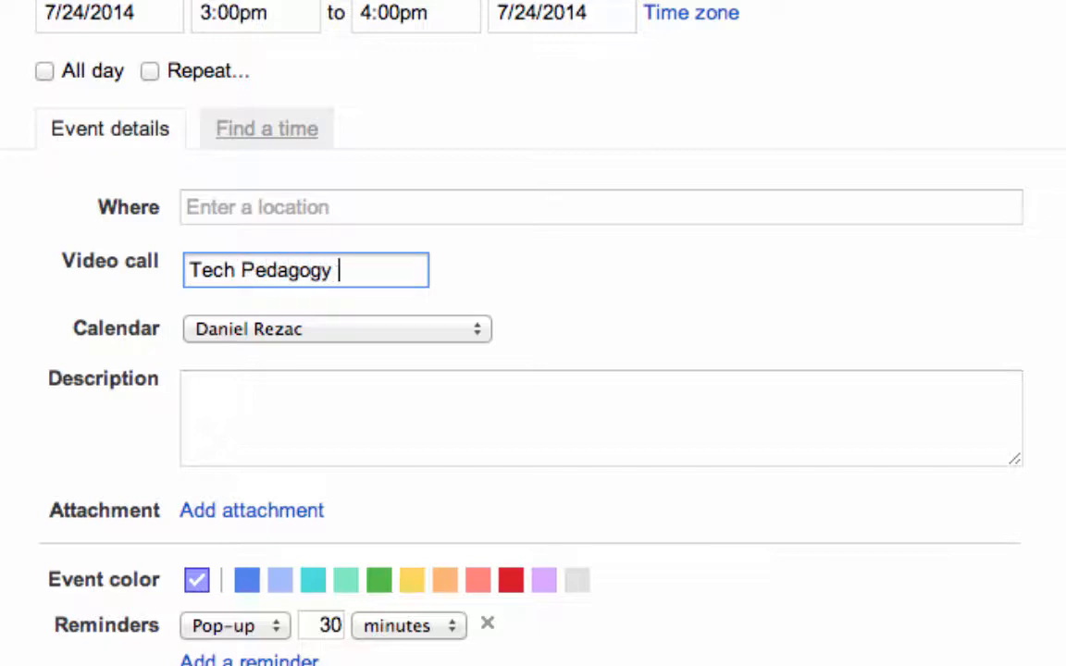
type("C")
key("BackSpace")
key("Return")
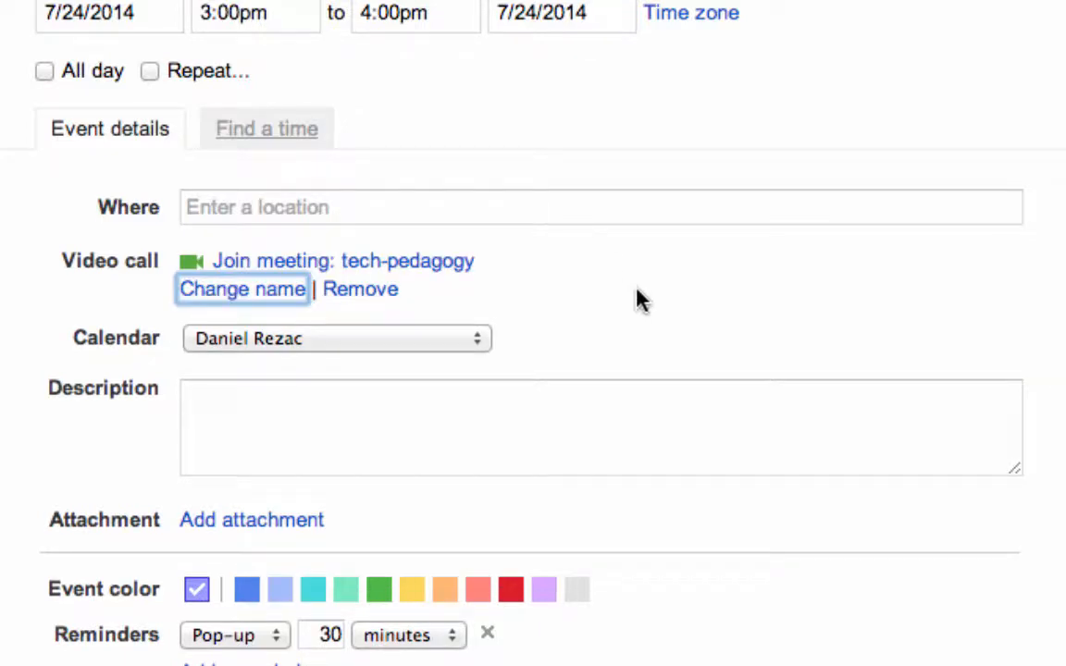
Step: Add a guest to SAMPLE EVENT by entering the guest's e-mail address
scroll(636, 288, "down", 1)
scroll(636, 289, "up", 1)
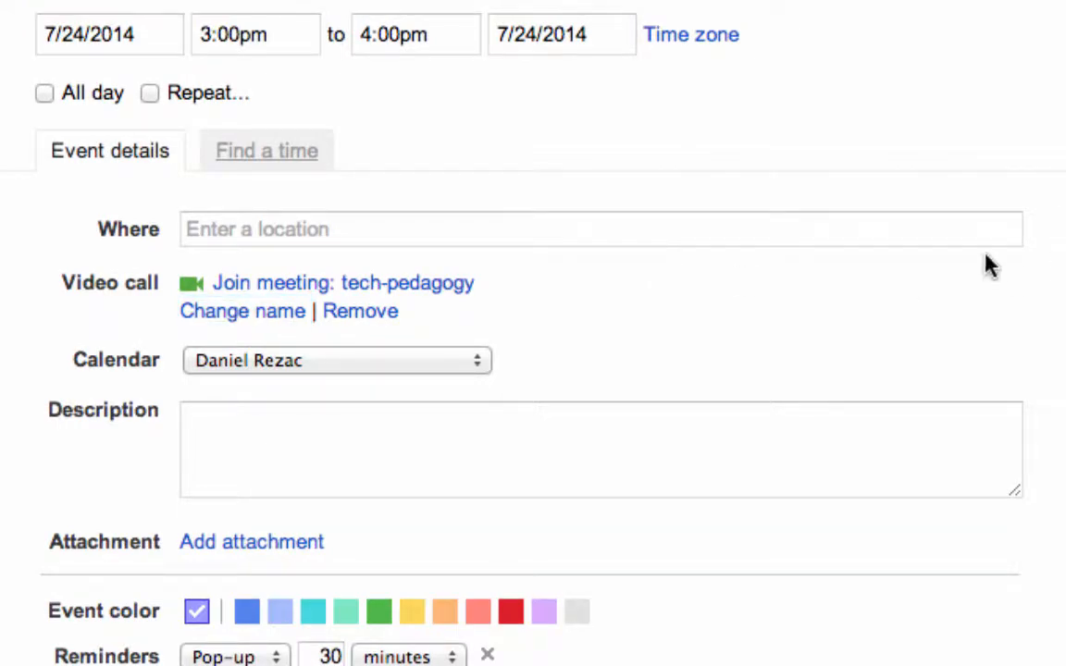
type("red")
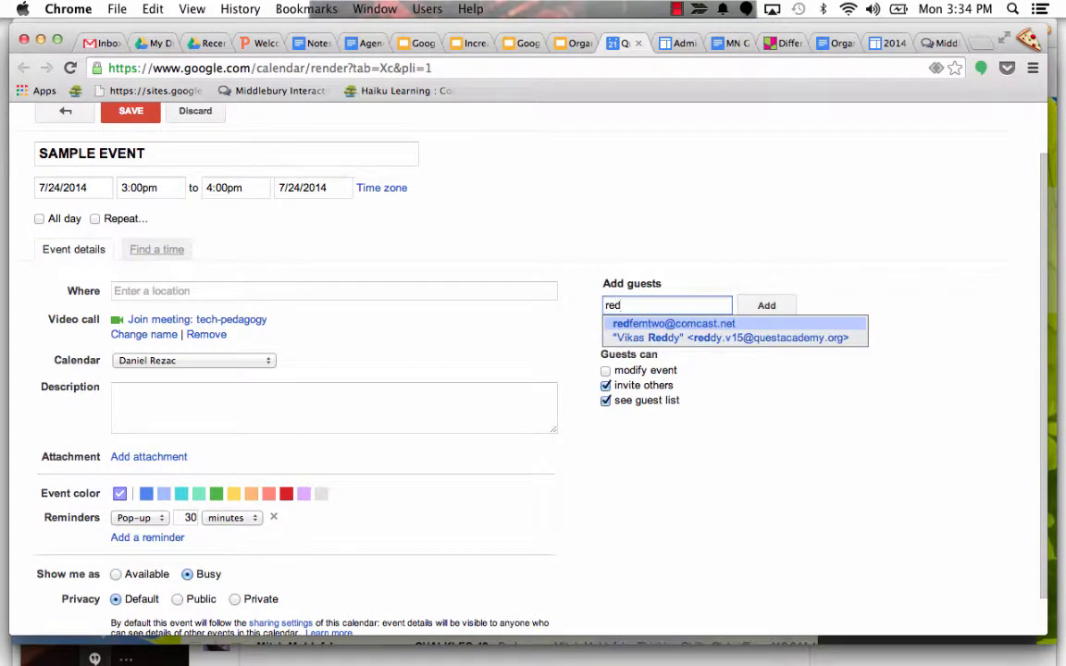
type("fer")
key("Return")
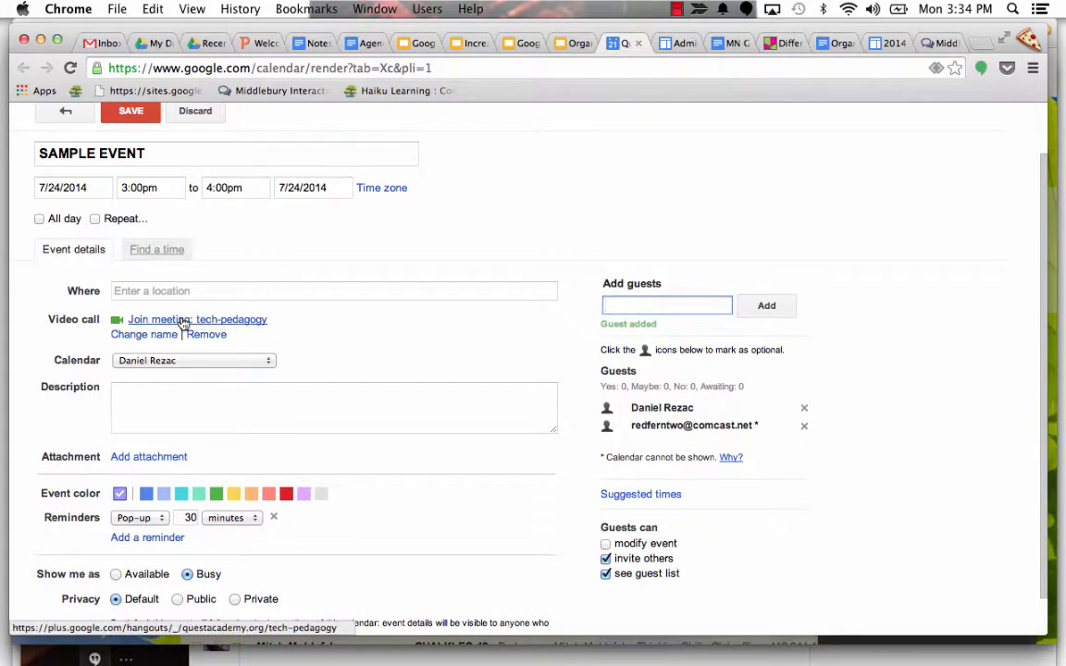
scroll(410, 323, "up", 1)
right_click(407, 332)
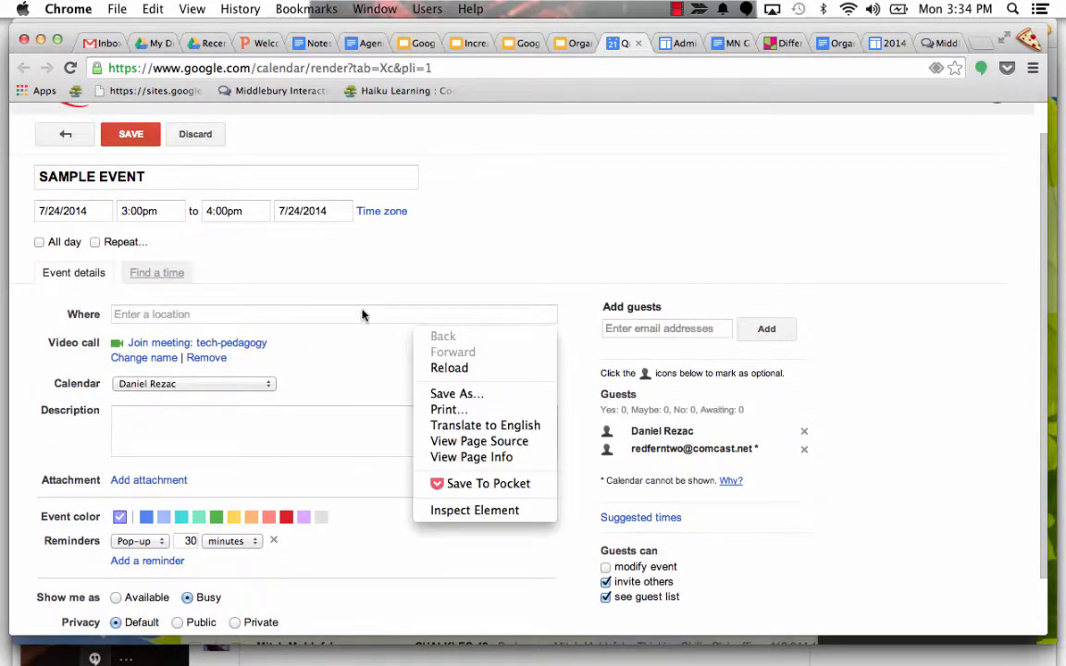
left_click(371, 281)
scroll(371, 282, "up", 1)
scroll(371, 282, "down", 1)
scroll(371, 282, "down", 2)
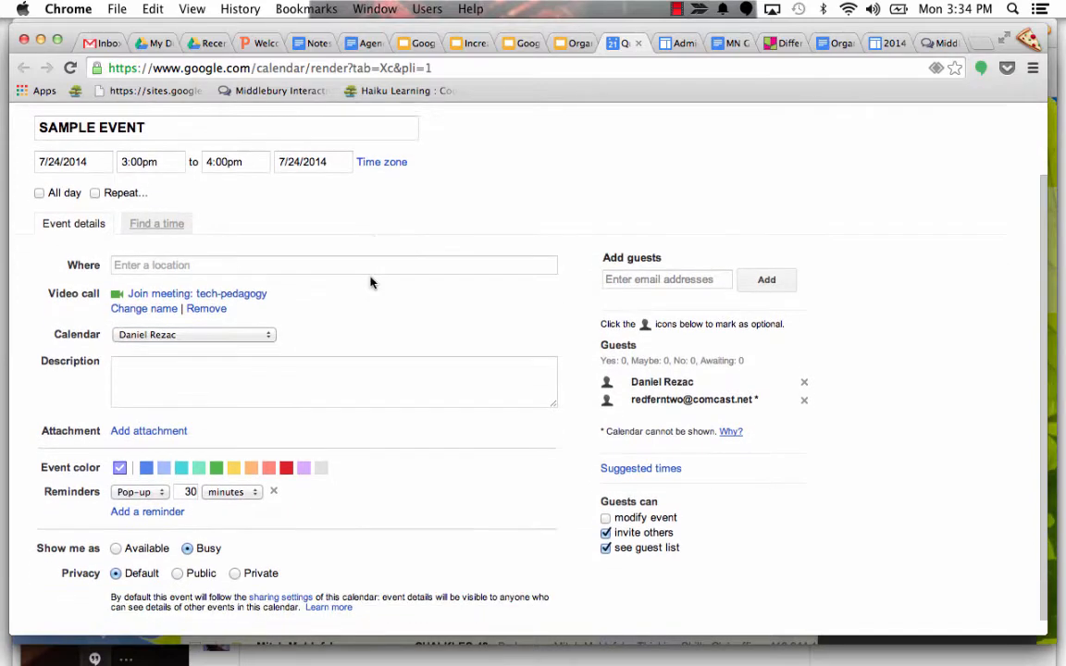
Step: Save SAMPLE EVENT and send the invitations to its guests
scroll(370, 281, "up", 3)
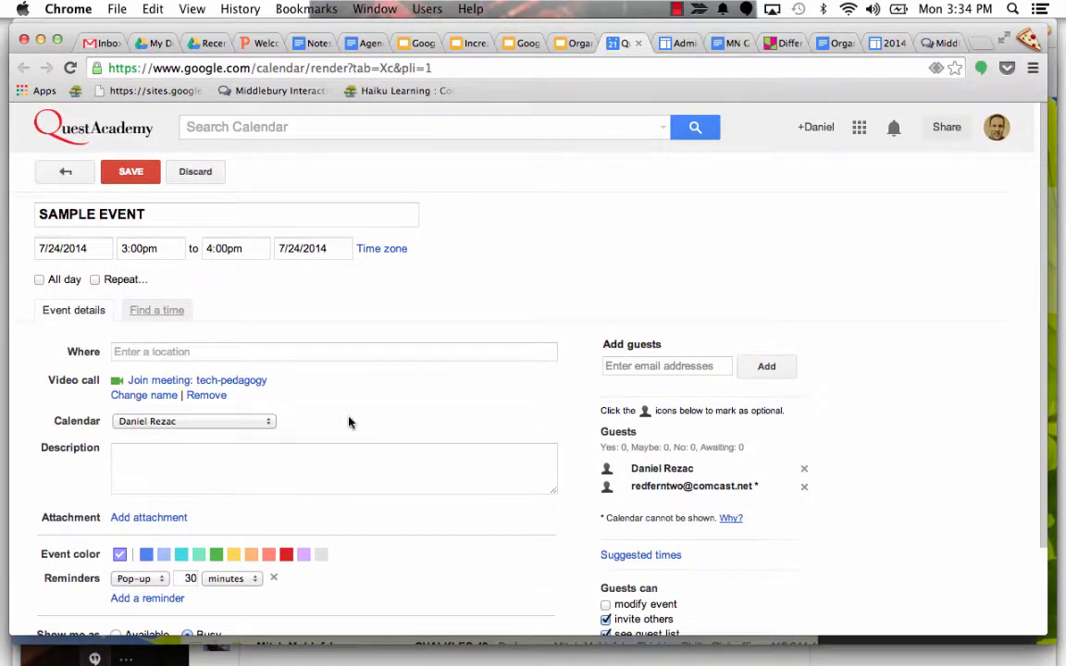
left_click(135, 176)
left_click(471, 421)
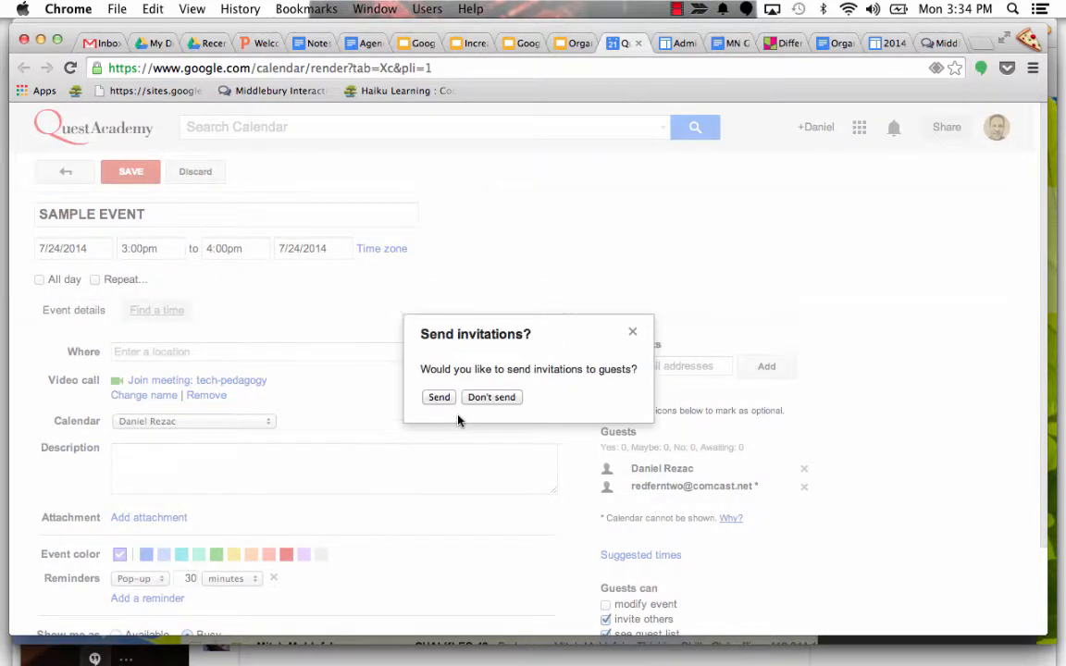
left_click(439, 397)
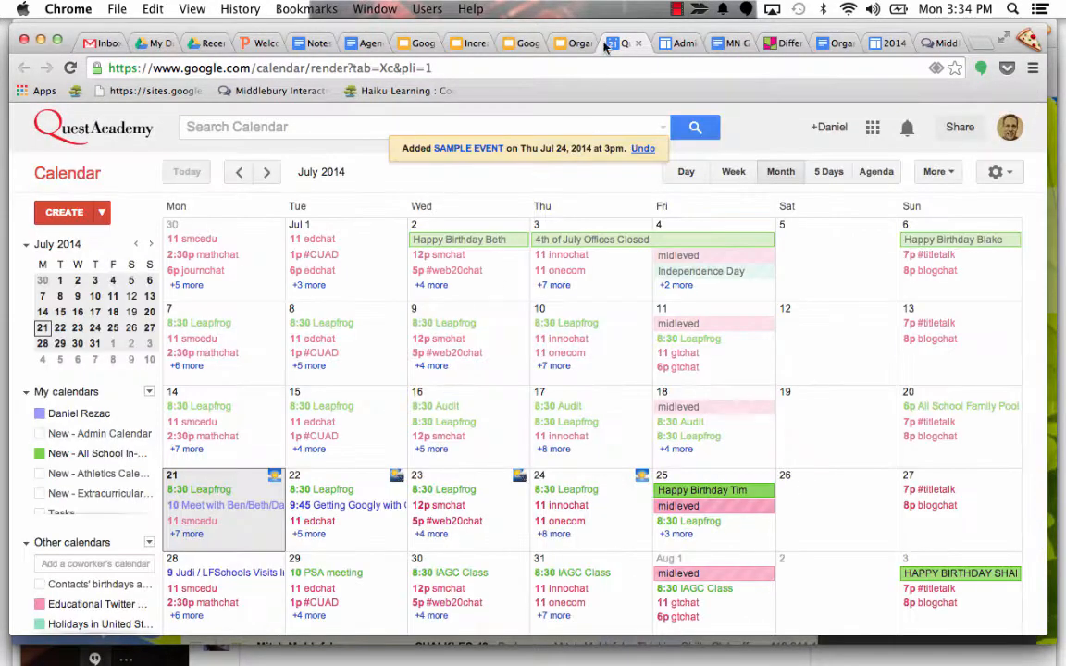
left_click(700, 9)
left_click(745, 47)
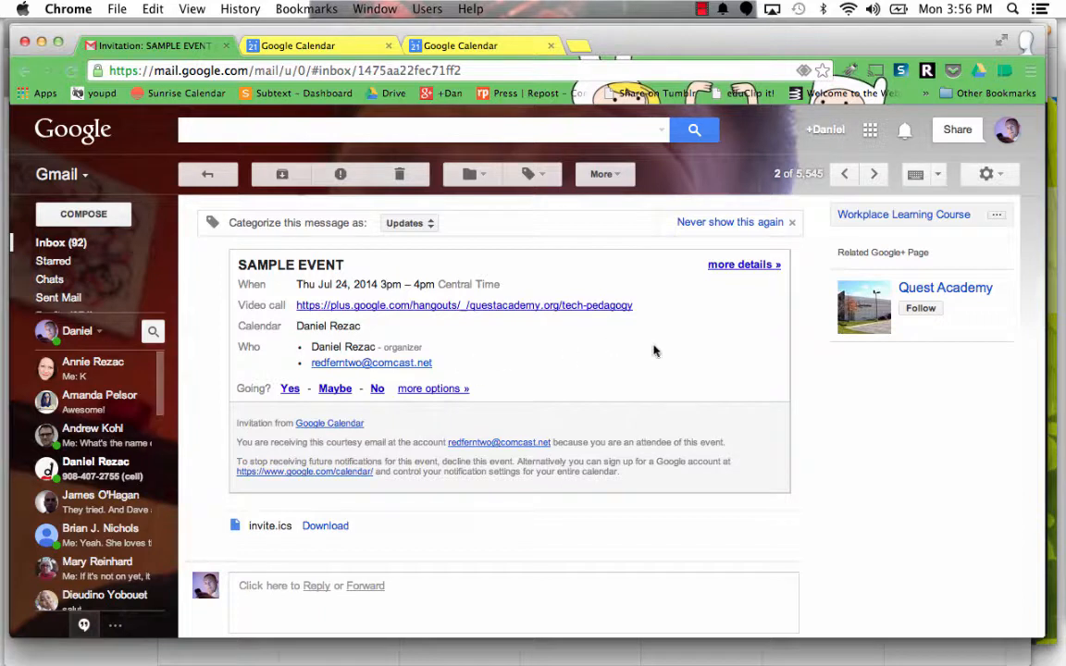
Step: Accept the SAMPLE EVENT invitation in the guest's Gmail with Yes and return to the invitation e-mail
left_click(289, 390)
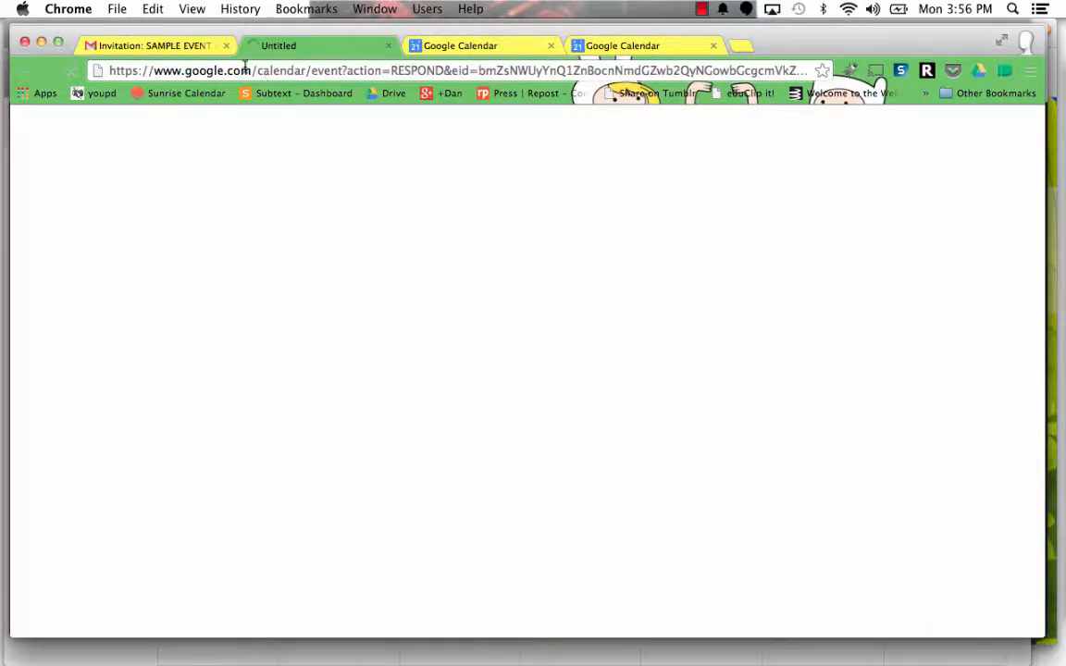
left_click(178, 46)
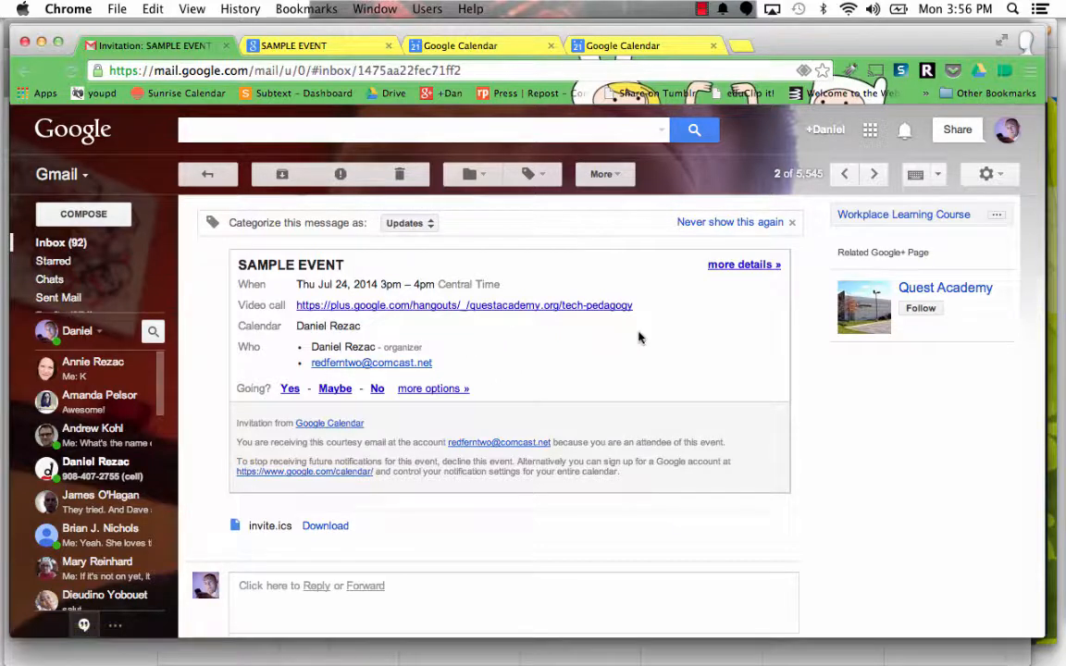
Step: Open the tech-pedagogy video call link from the invitation e-mail, and return to the message without joining the call
left_click_drag(647, 307, 324, 307)
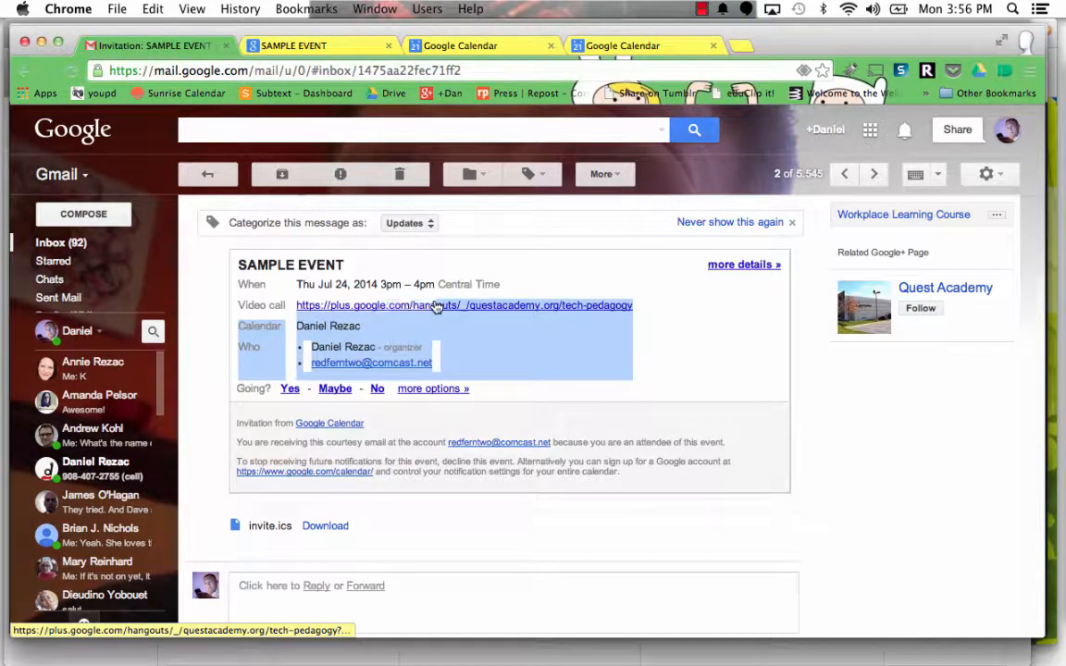
left_click(654, 315)
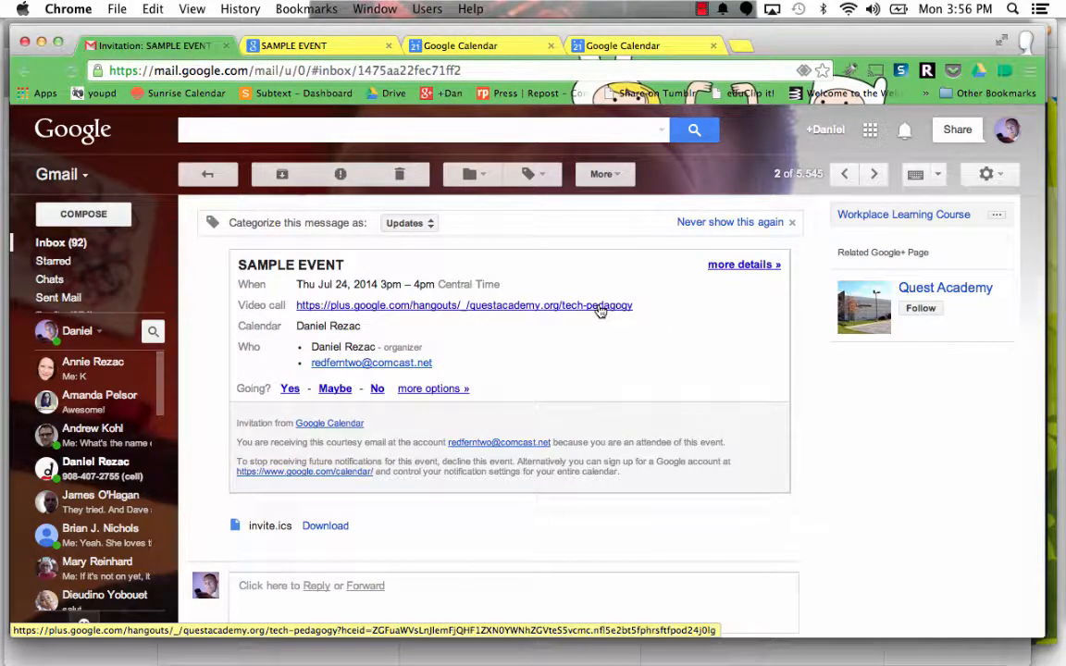
left_click(416, 314)
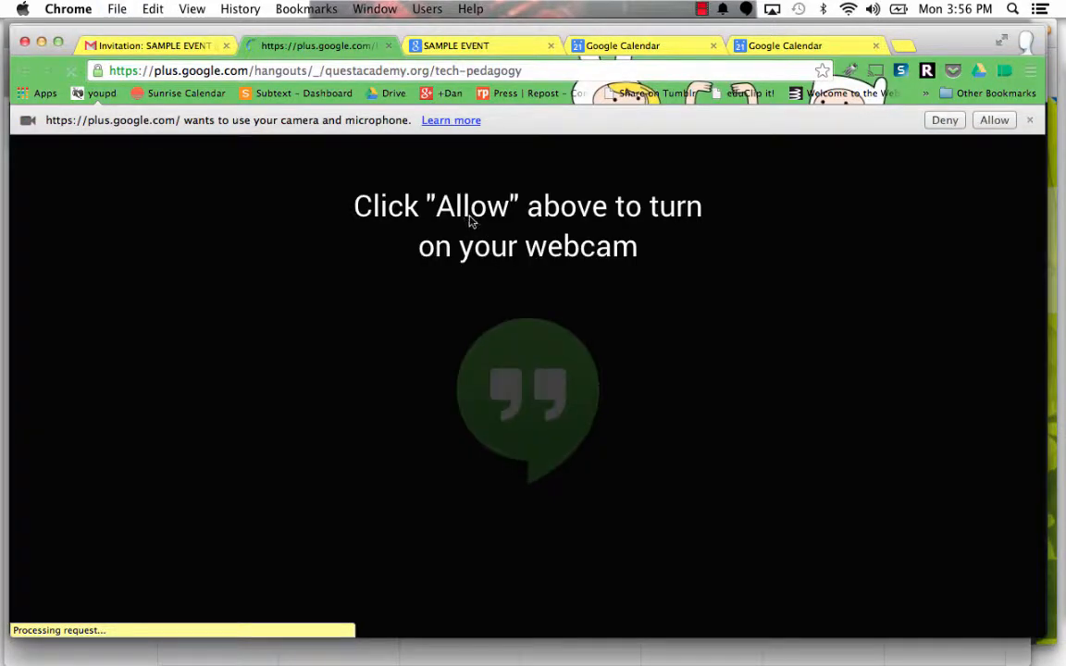
left_click(421, 48)
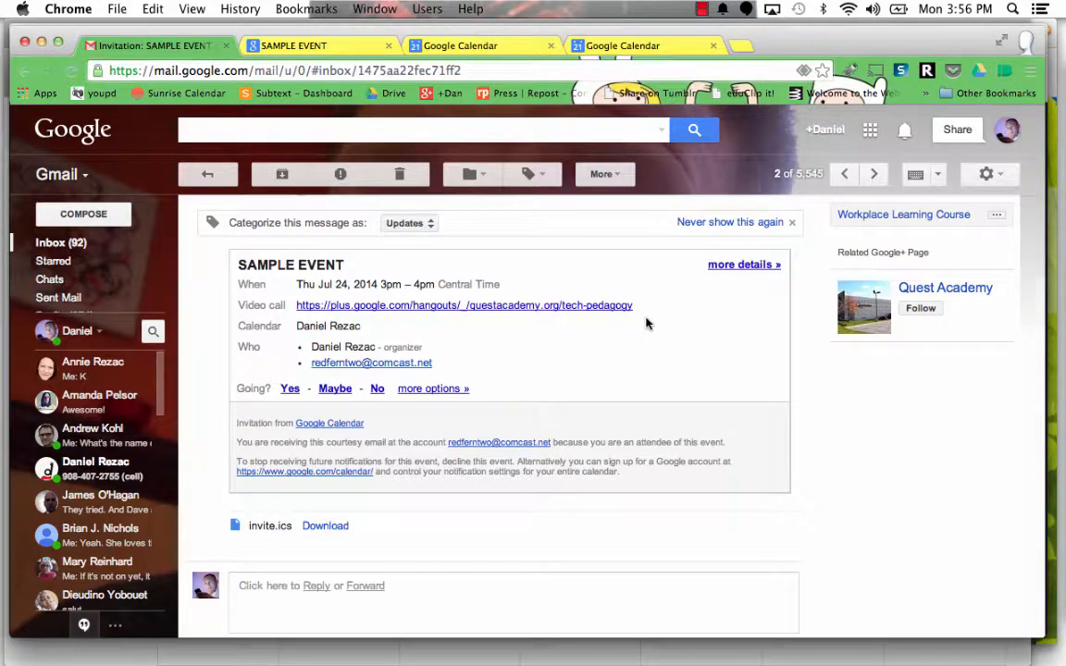
Step: Switch to the QuestA Chrome profile and show the Google for Admins and Office Professionals presentation in Google Slides
left_click(1025, 43)
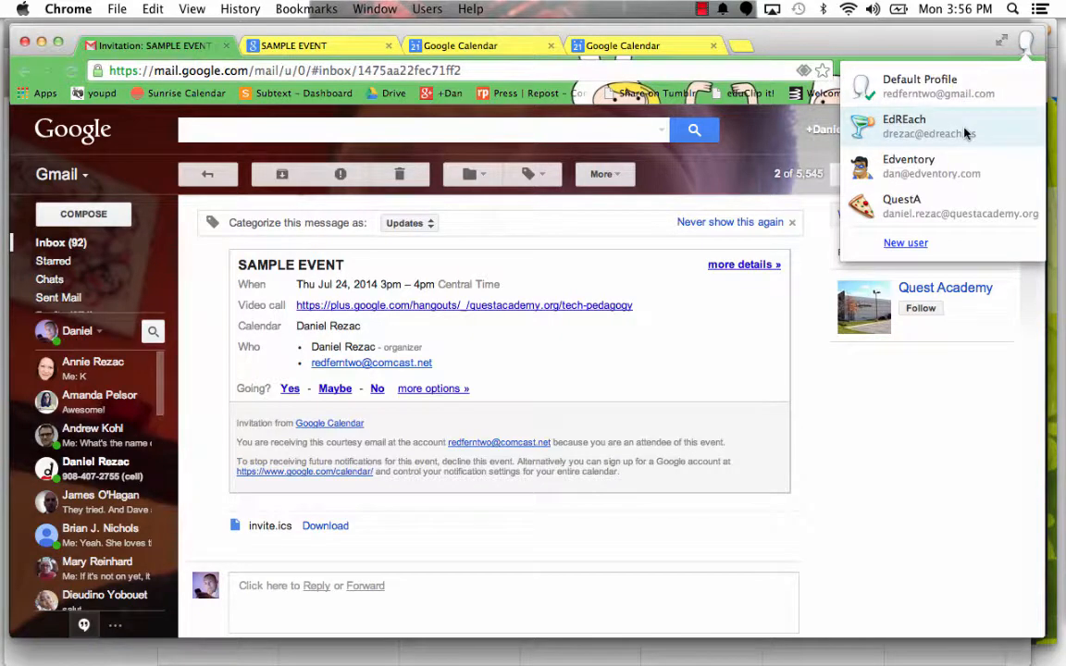
left_click(977, 206)
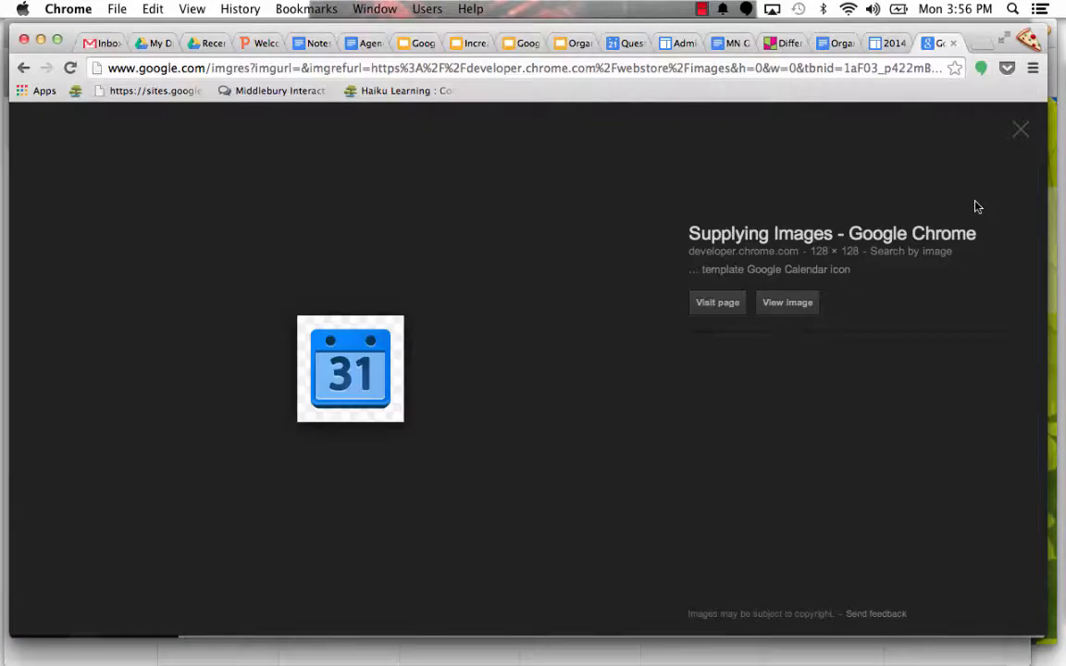
left_click(416, 44)
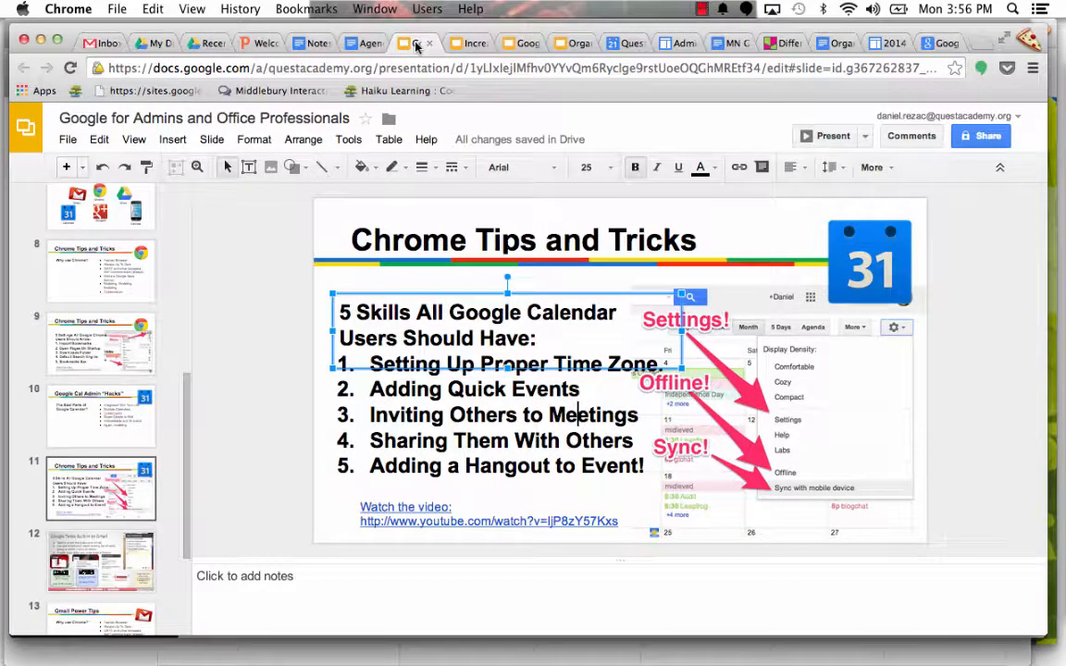